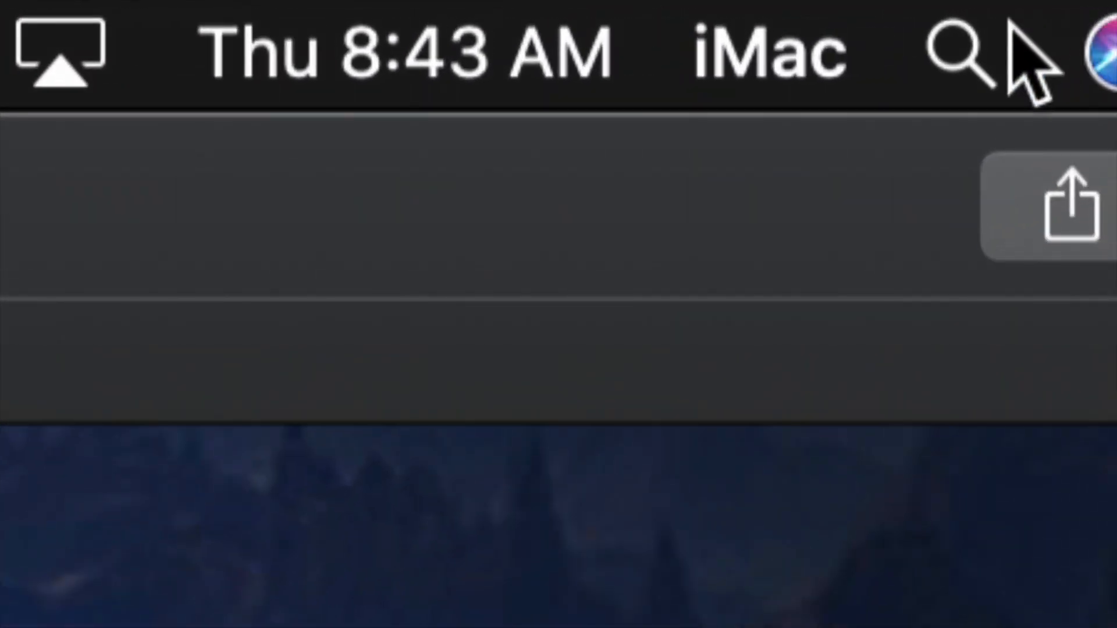
Search the Mac for "disk" and open Disk Utility.
left_click(954, 51)
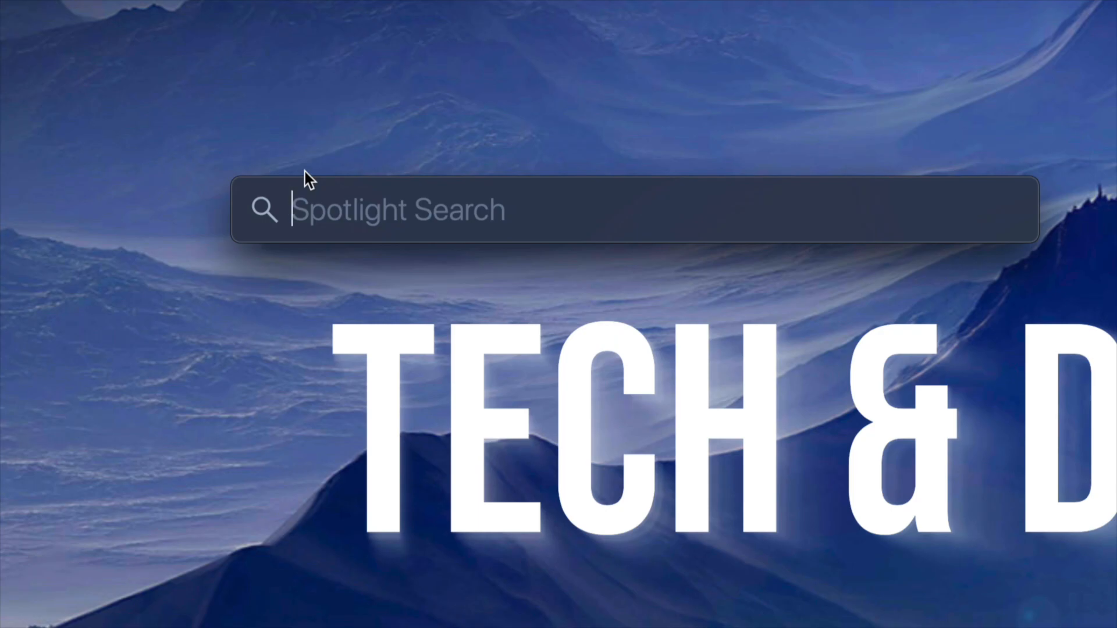
type("disk")
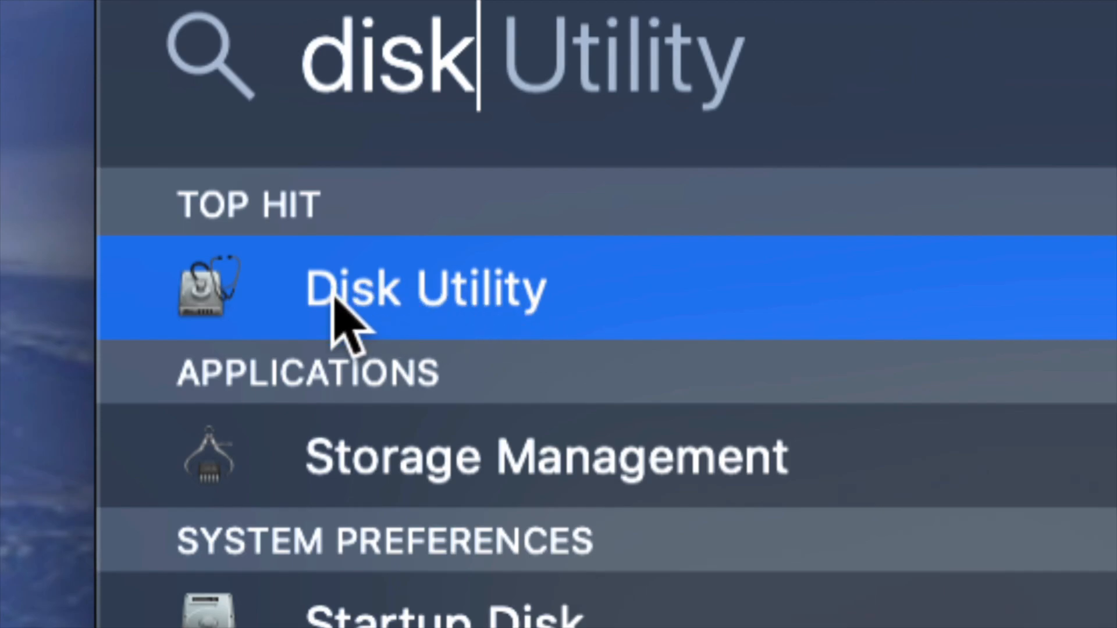
left_click(449, 292)
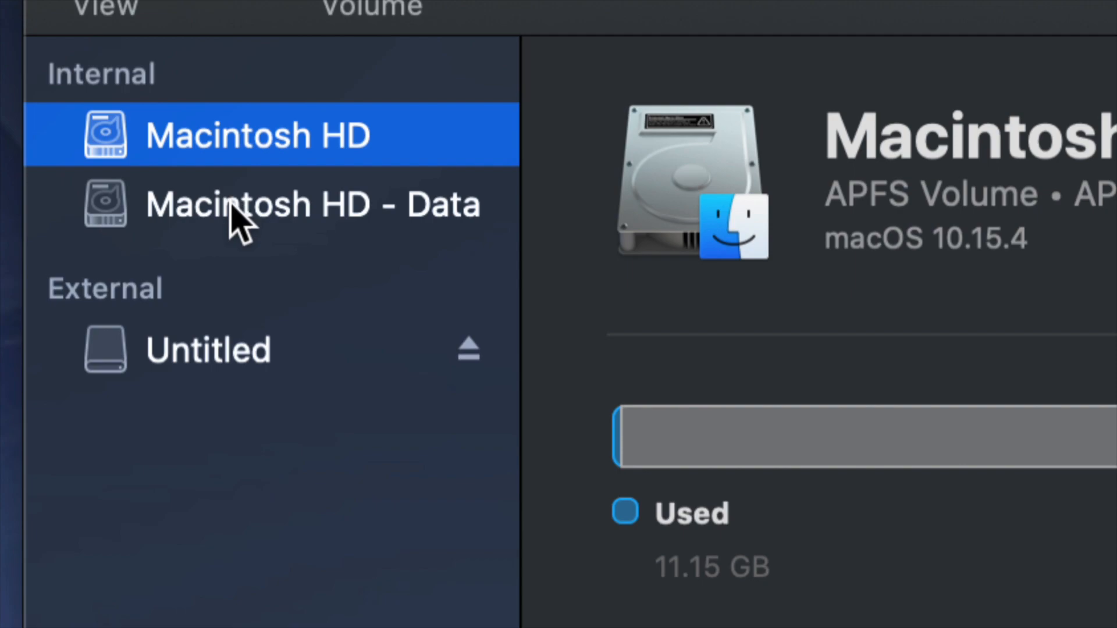
Select the external Untitled volume and show all devices in the sidebar instead of only volumes.
left_click(197, 344)
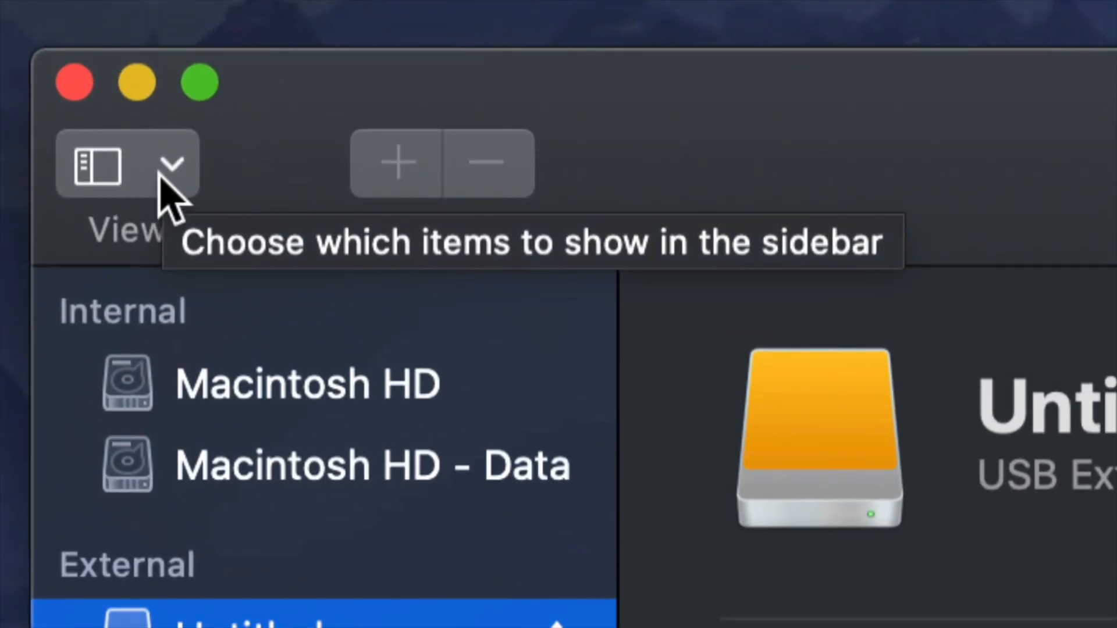
left_click(160, 175)
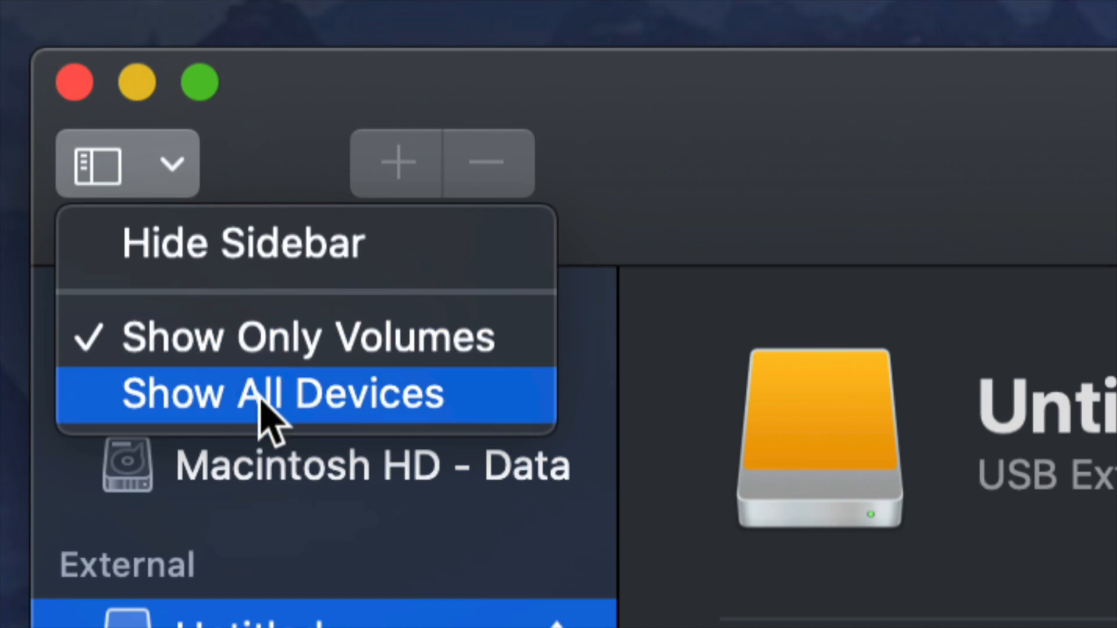
left_click(312, 400)
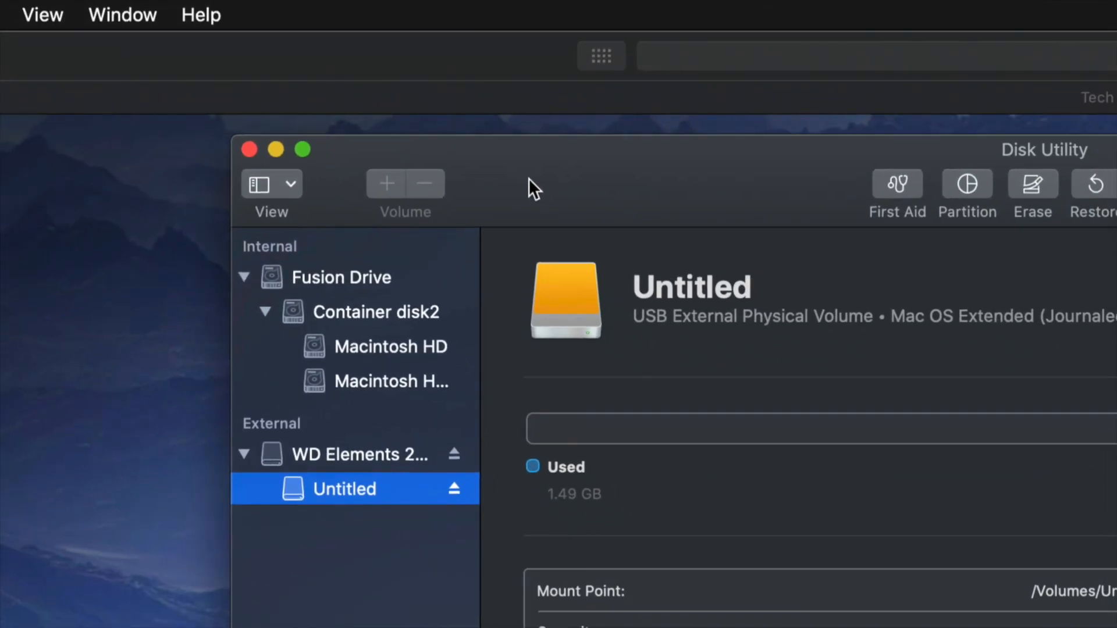
left_click_drag(458, 86, 403, 62)
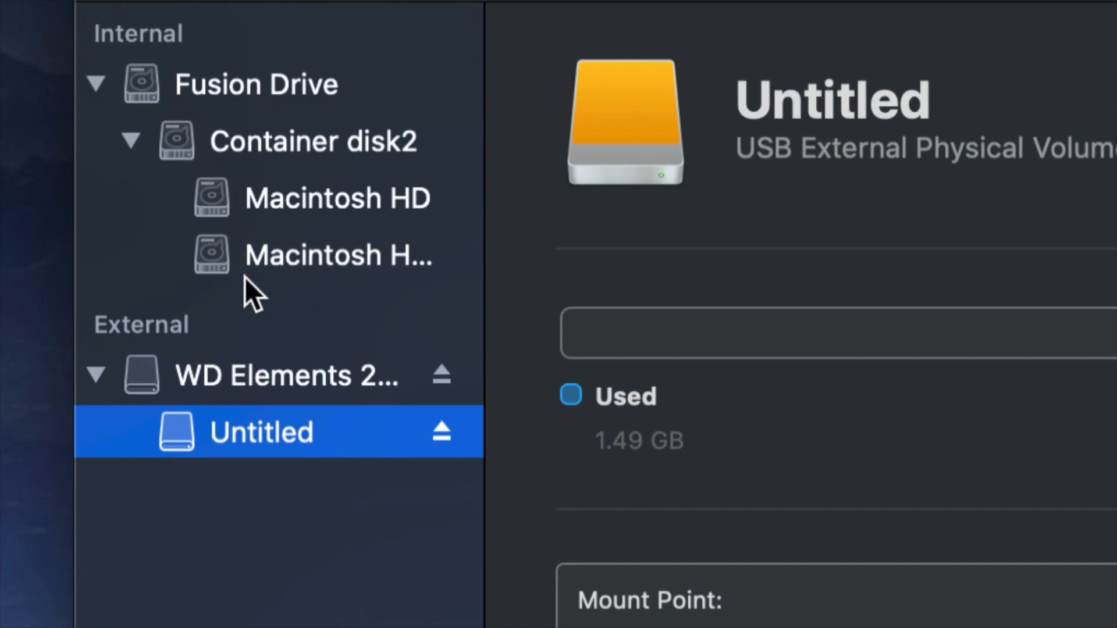
Set up an erase of the external WD Elements drive with the ExFAT format and the GUID Partition Map scheme.
left_click(319, 375)
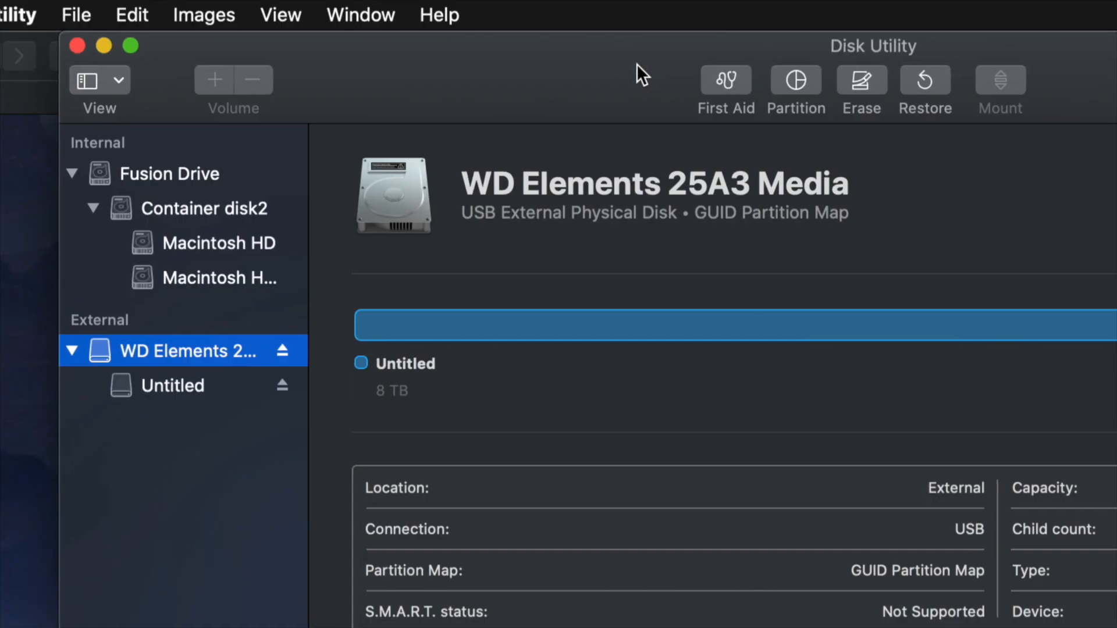
left_click_drag(636, 64, 458, 47)
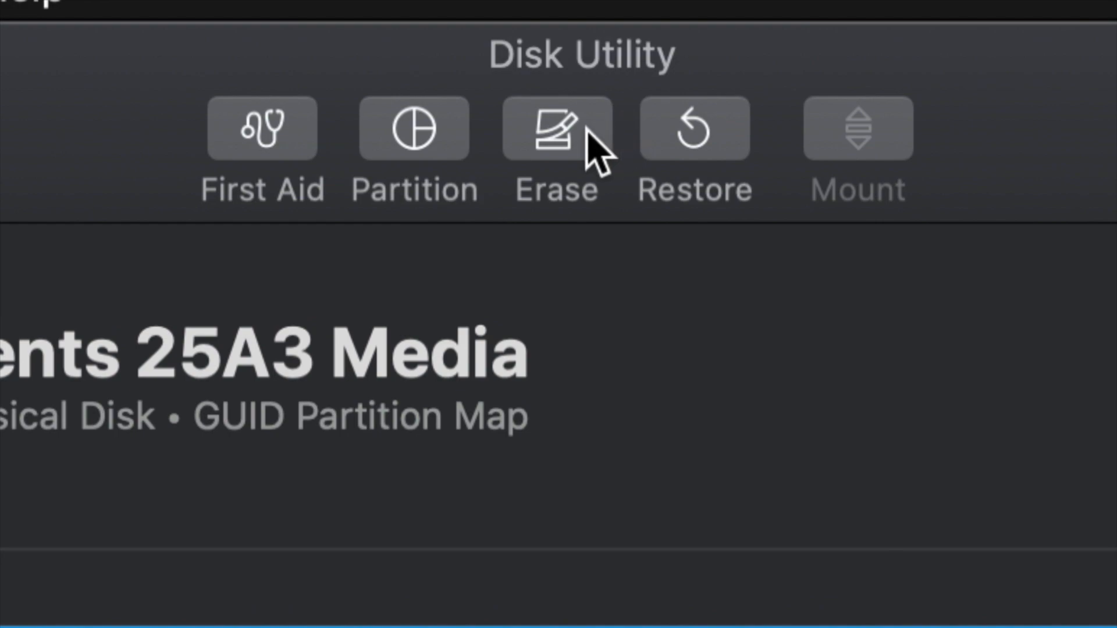
left_click(559, 137)
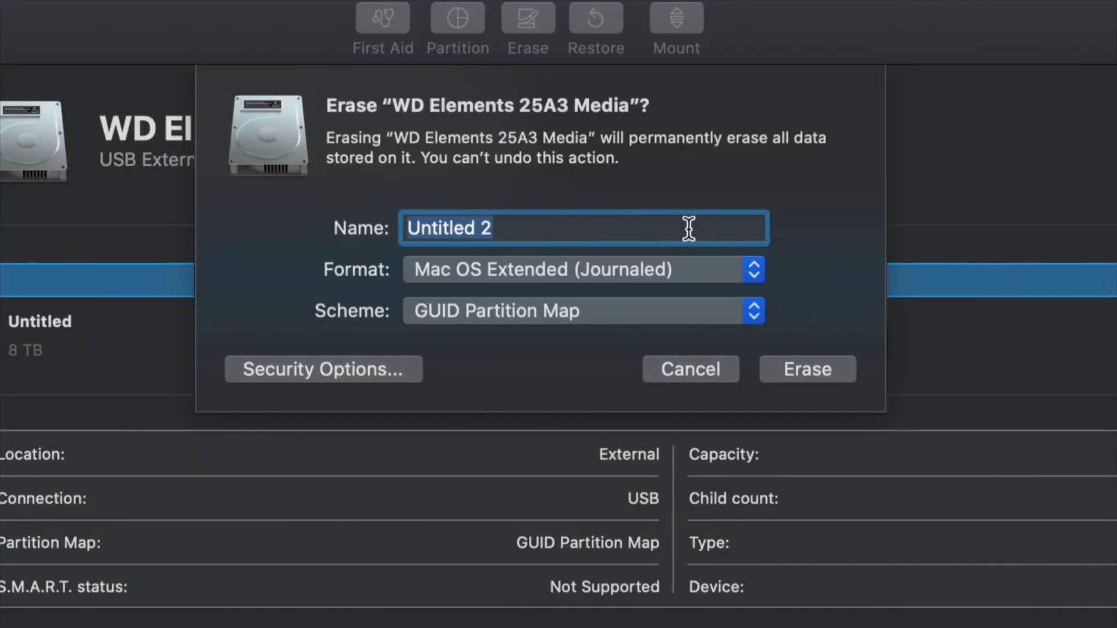
left_click(743, 268)
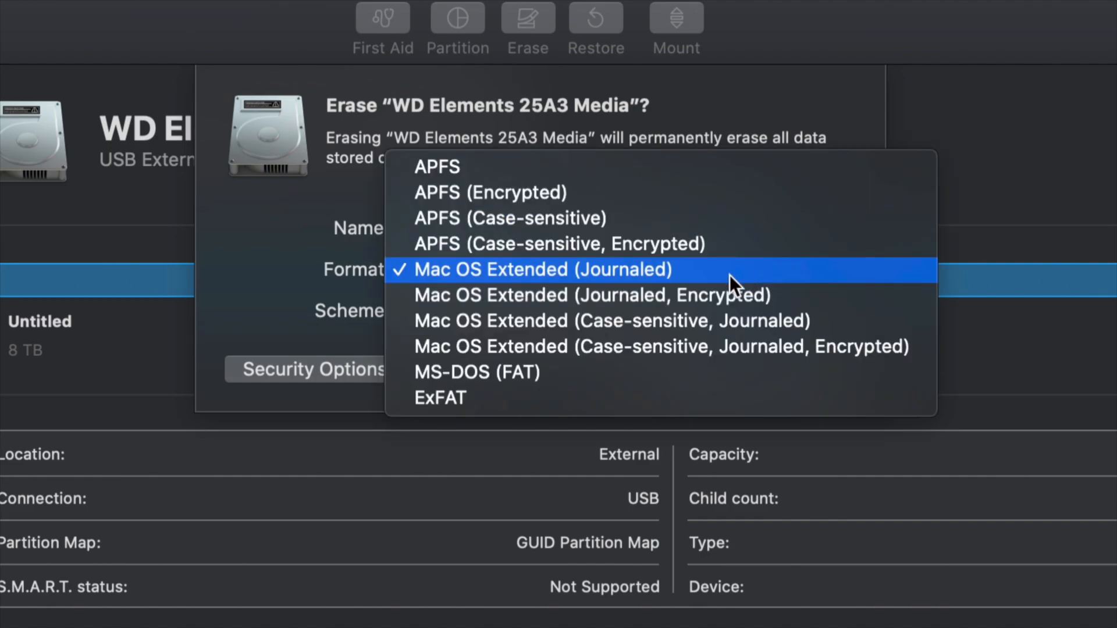
left_click(435, 407)
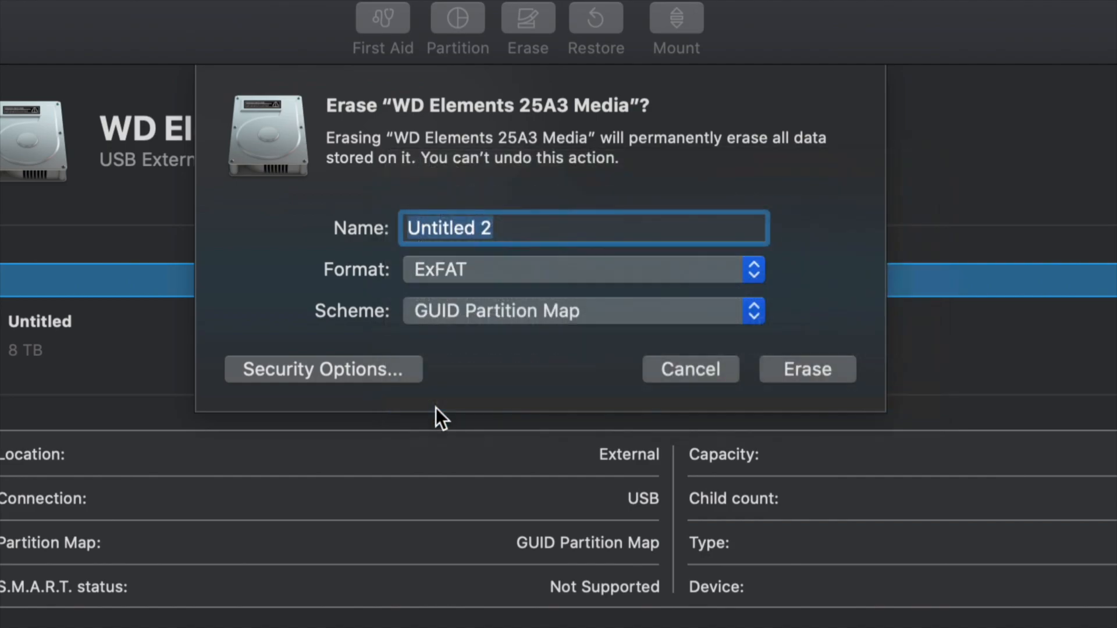
left_click(563, 313)
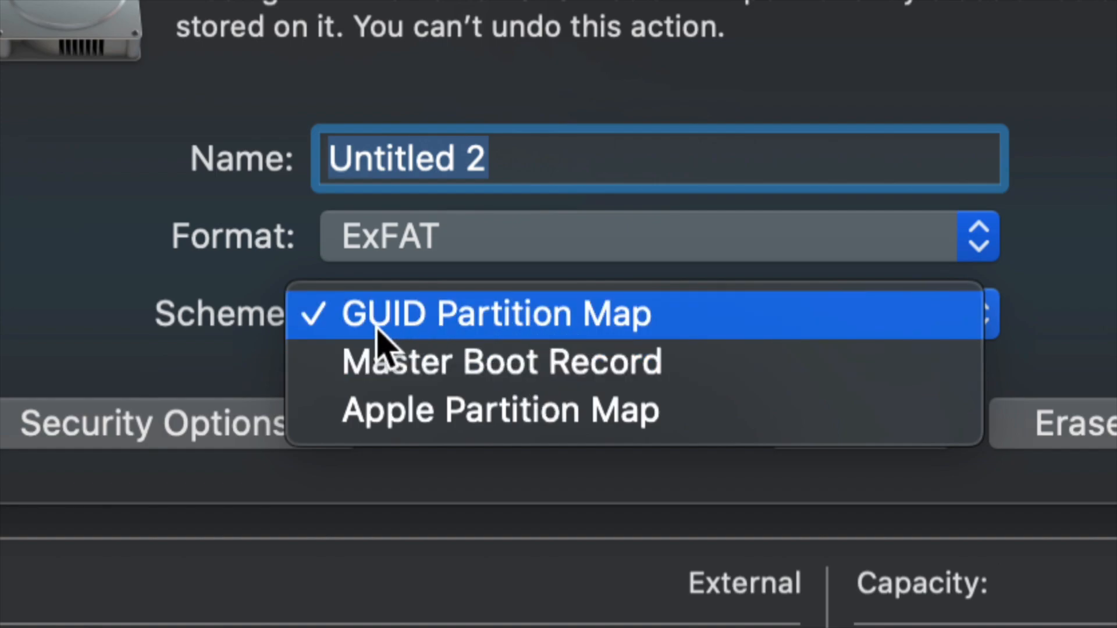
left_click(475, 324)
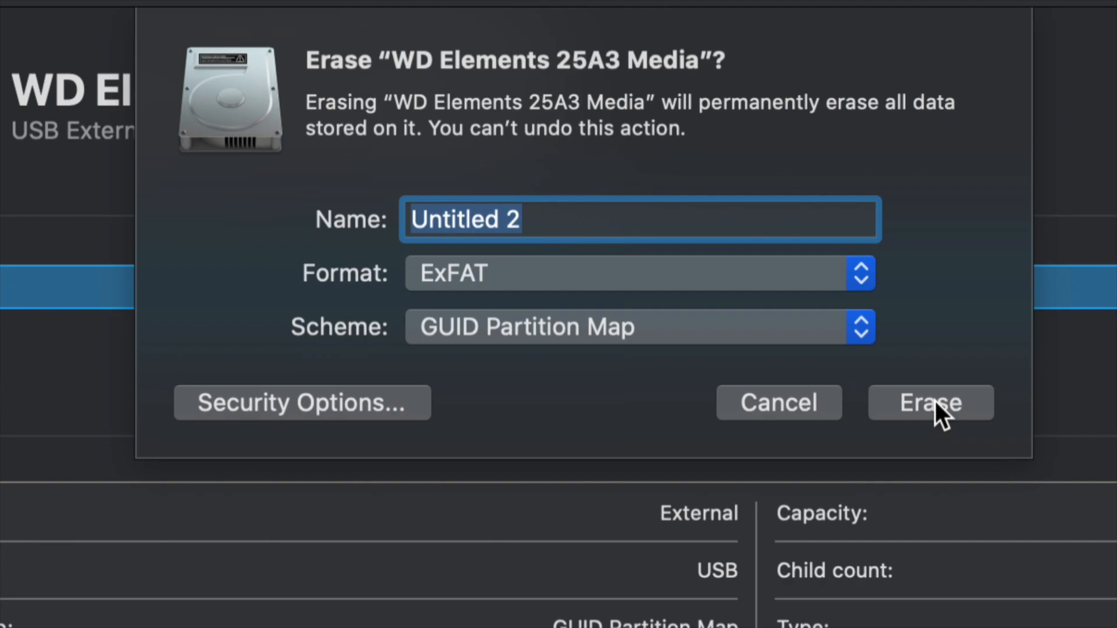
Try Mac OS Extended (Journaled) as the erase format for the WD Elements drive.
left_click(867, 281)
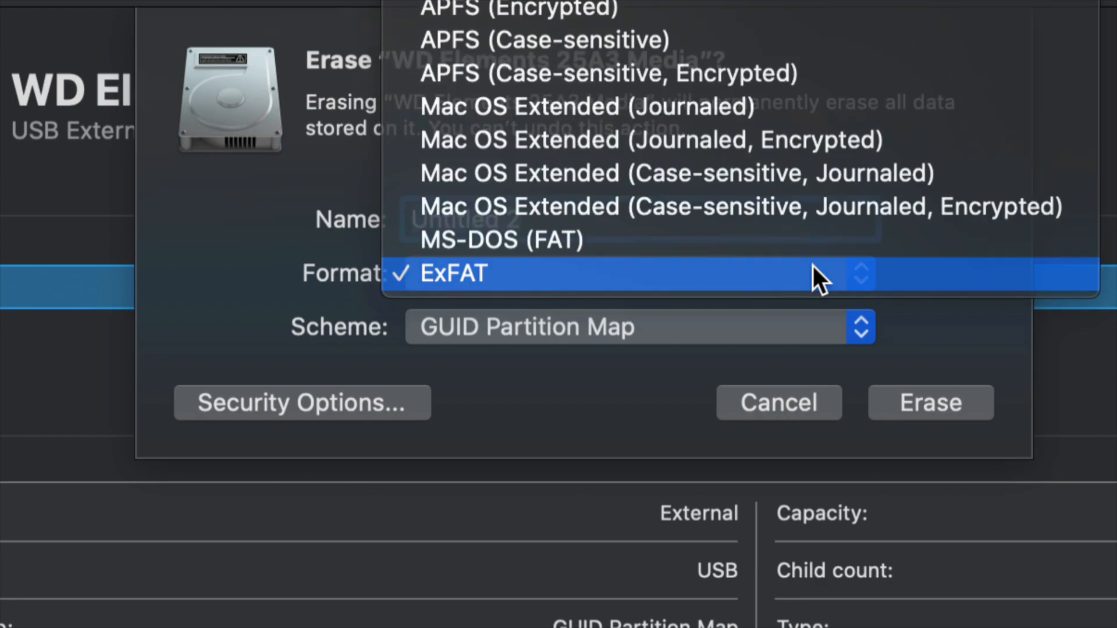
left_click(813, 267)
left_click(846, 278)
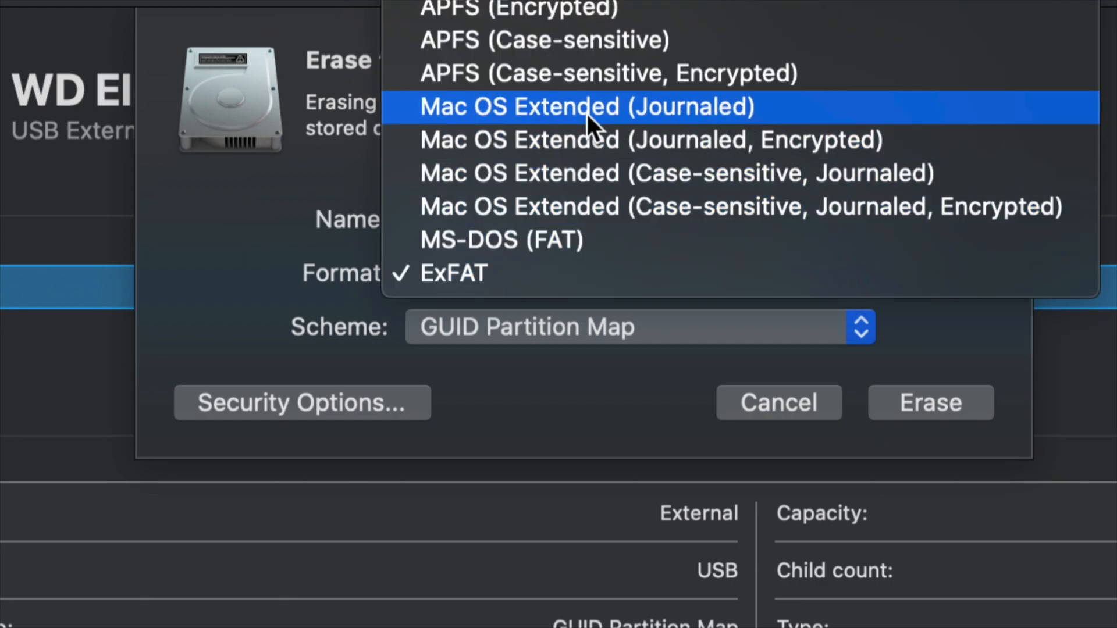
left_click(474, 109)
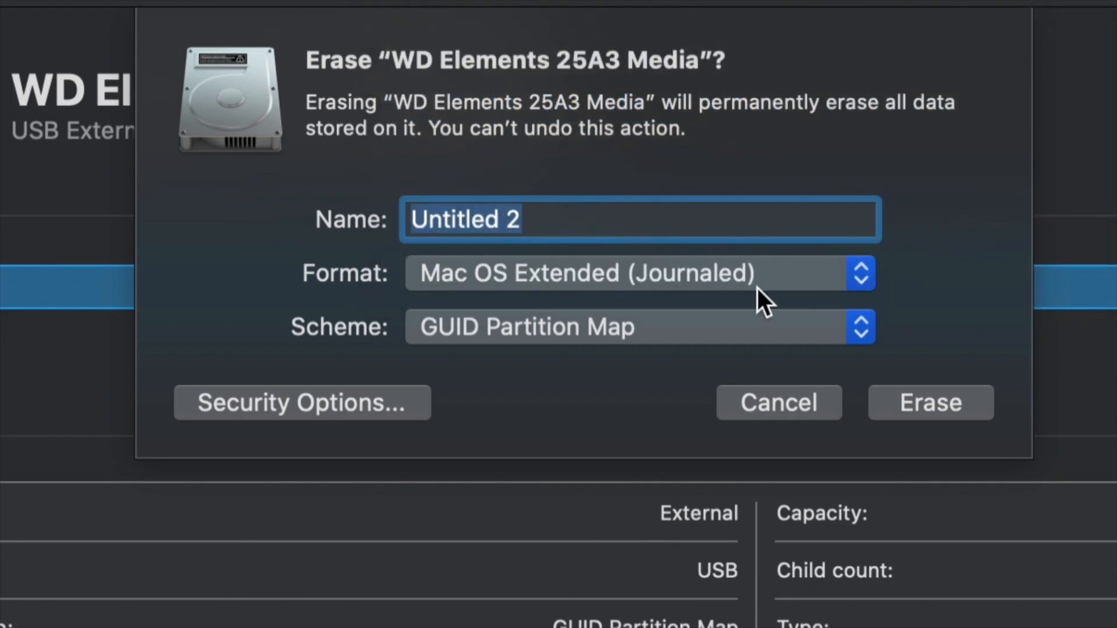
Set the format to ExFAT, erase the WD Elements drive and close the completed erase report.
left_click(830, 283)
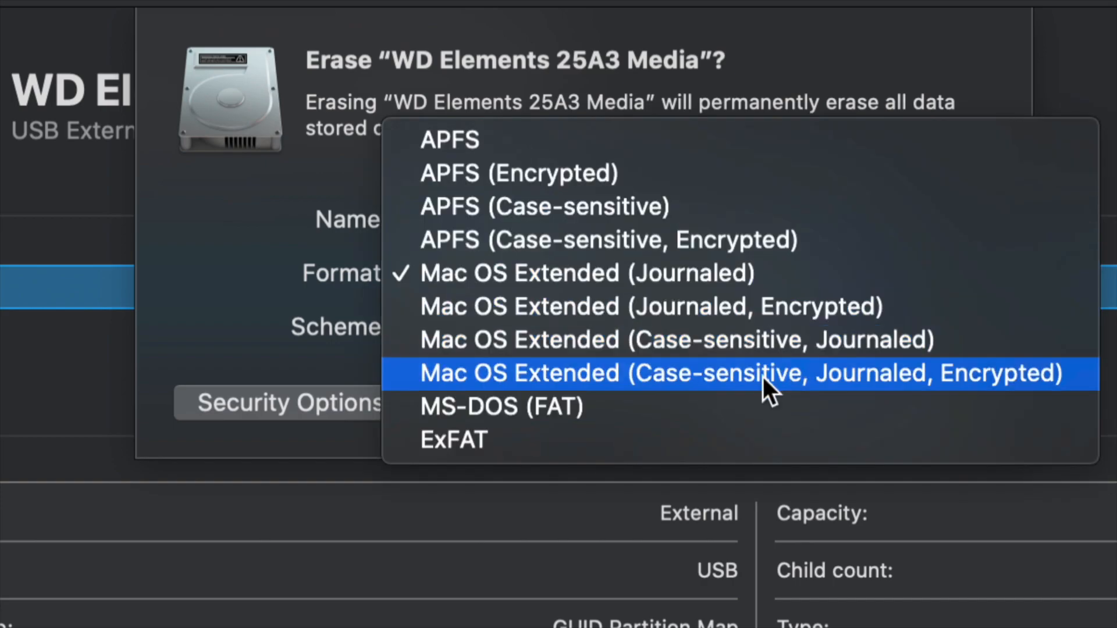
left_click(612, 450)
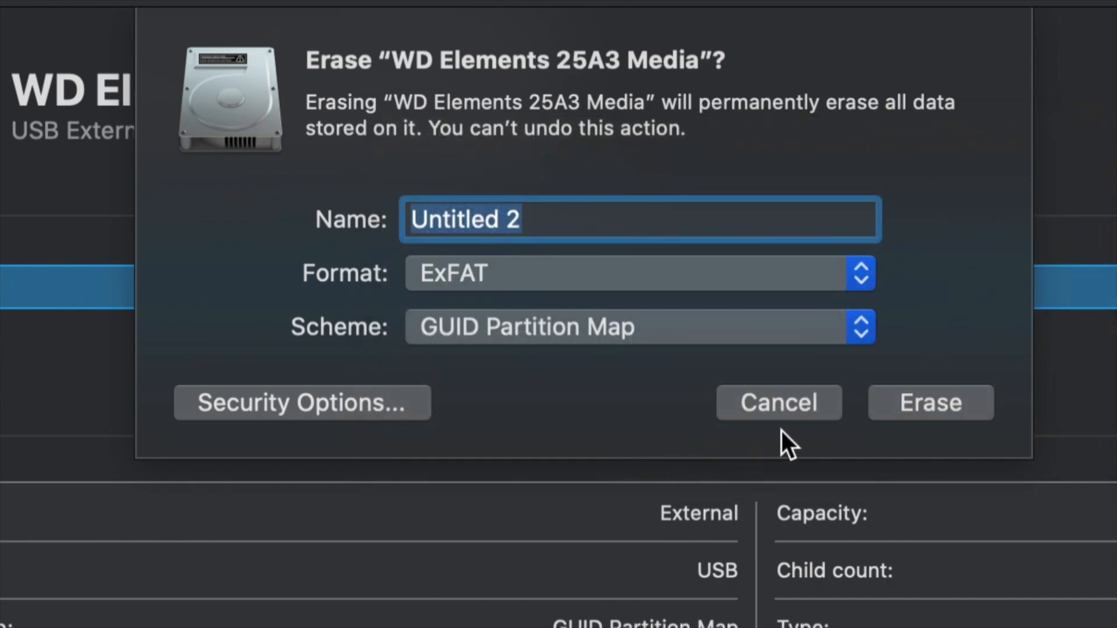
left_click(965, 406)
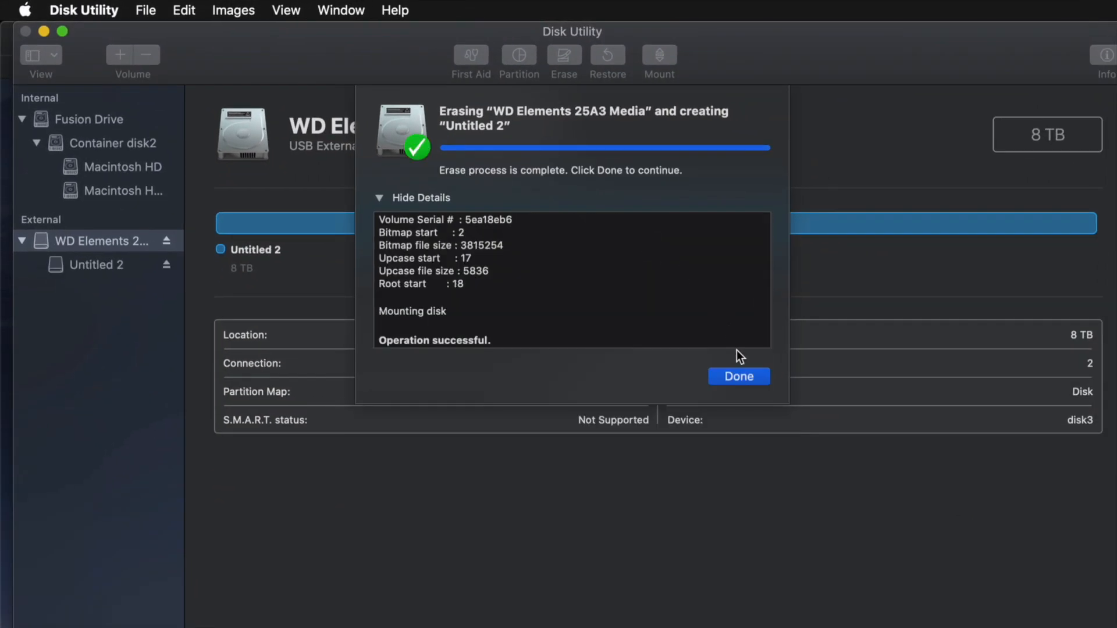
left_click(740, 377)
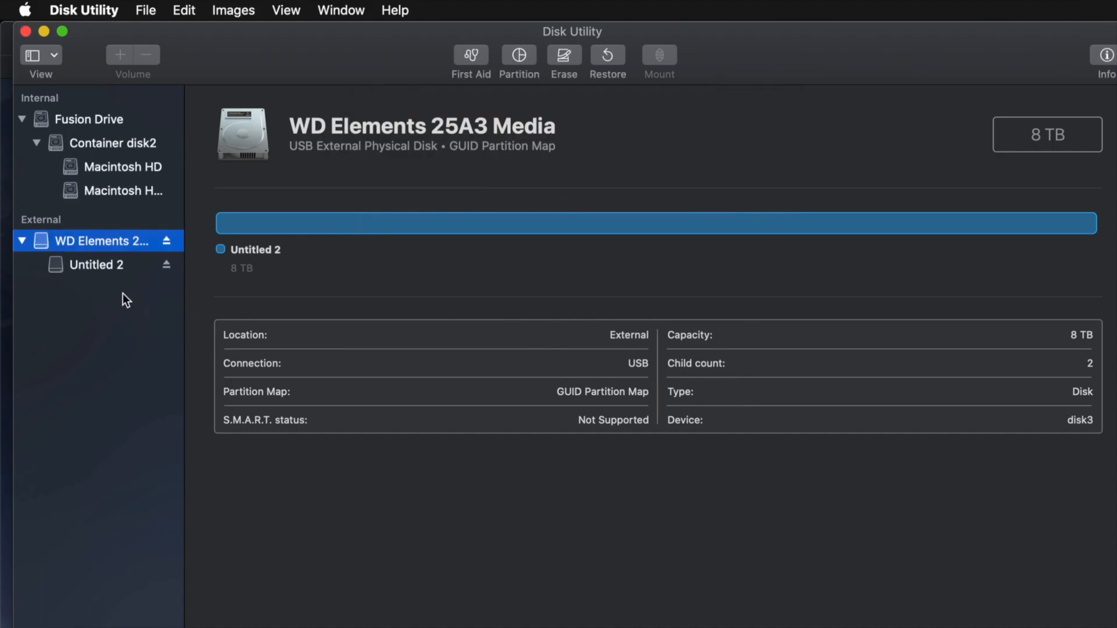
left_click(71, 267)
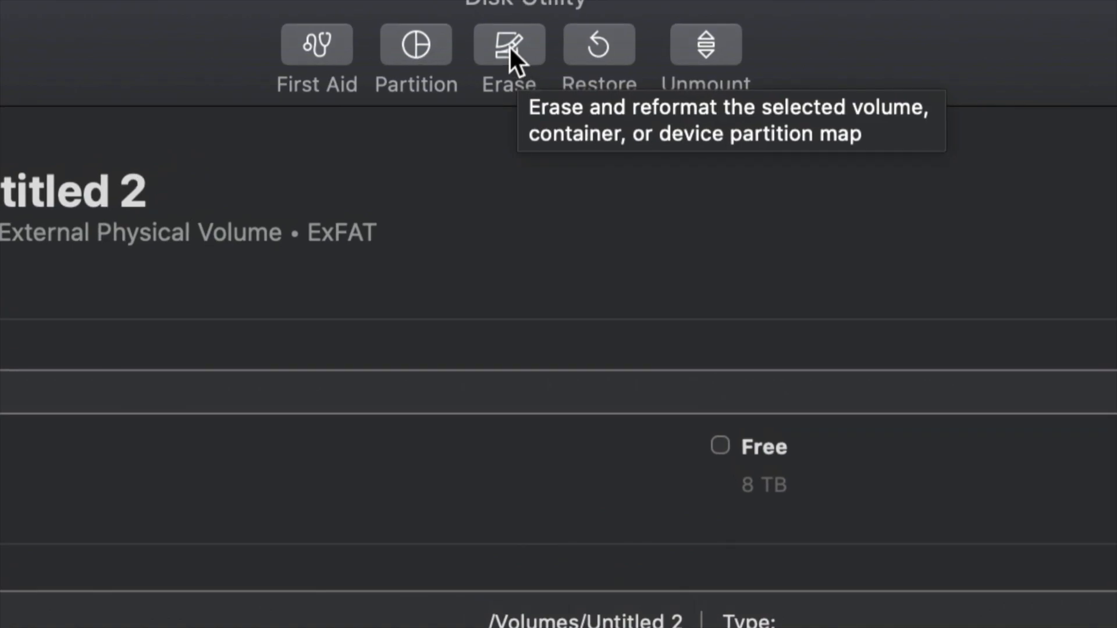
left_click(509, 45)
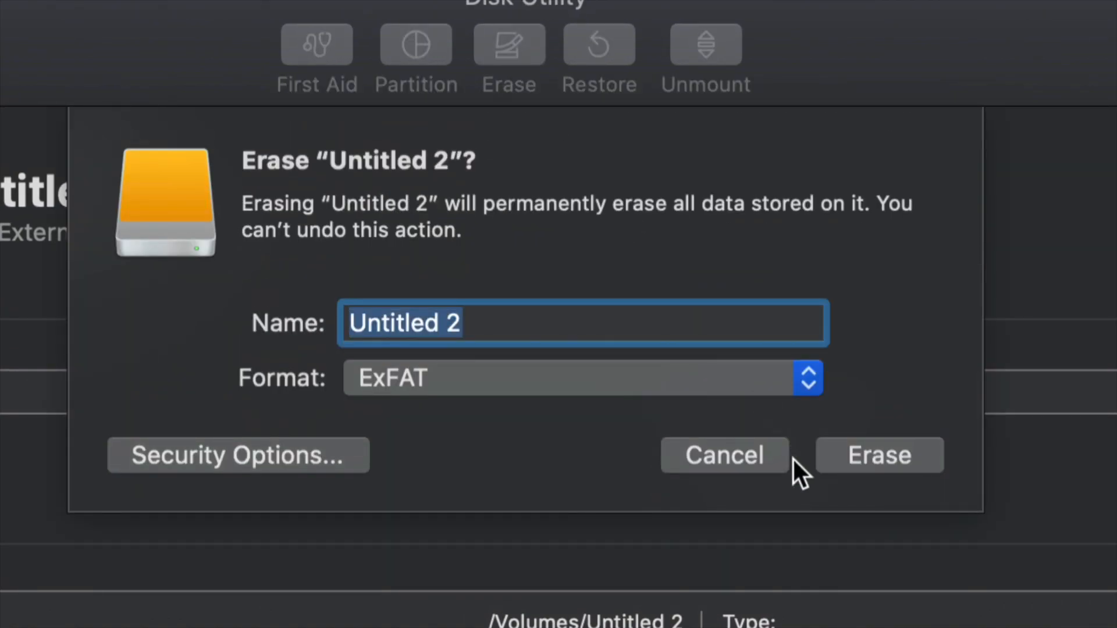
left_click(803, 378)
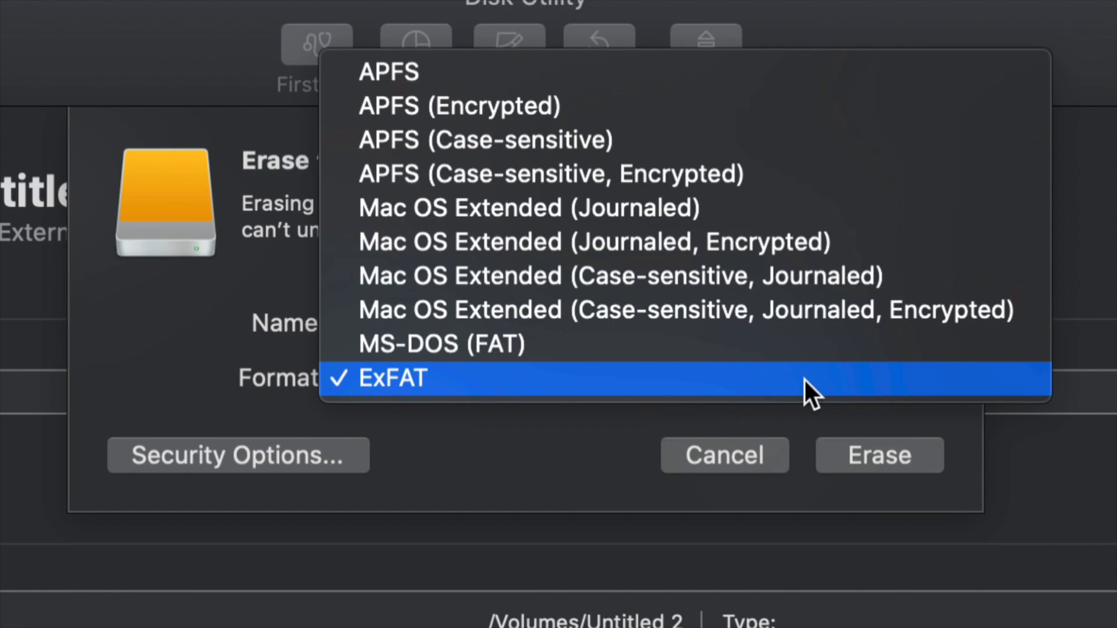
left_click(655, 215)
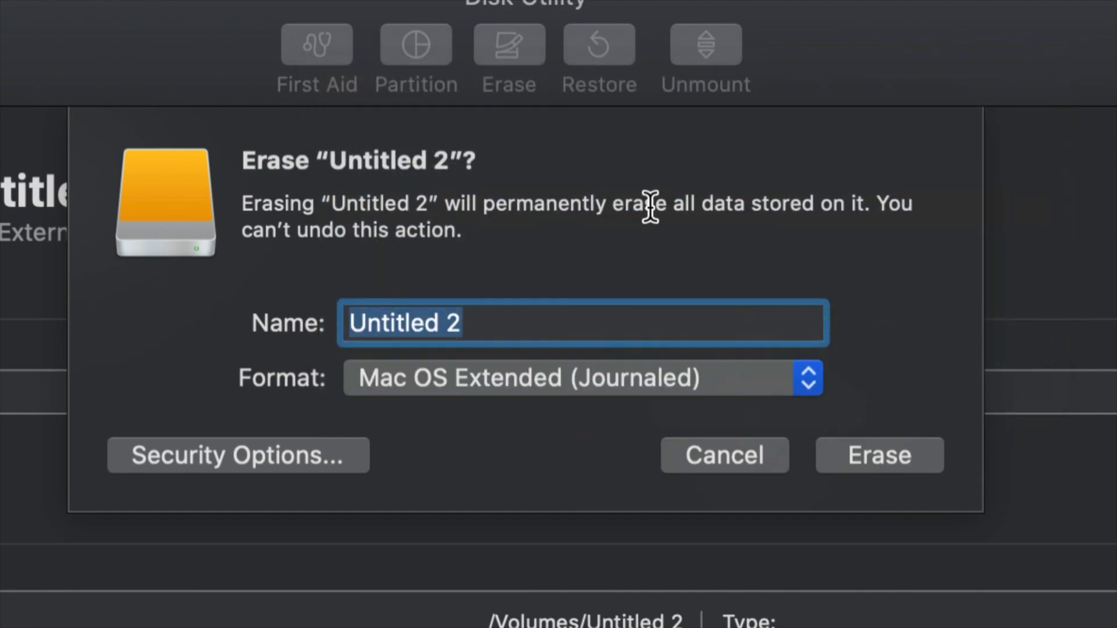
left_click(686, 381)
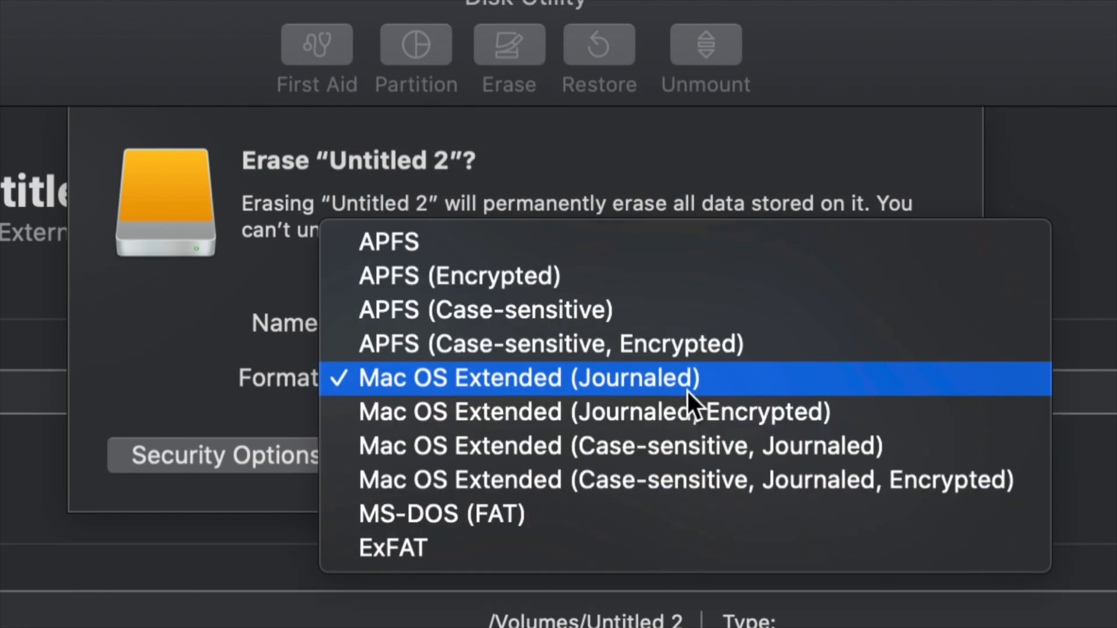
left_click(456, 548)
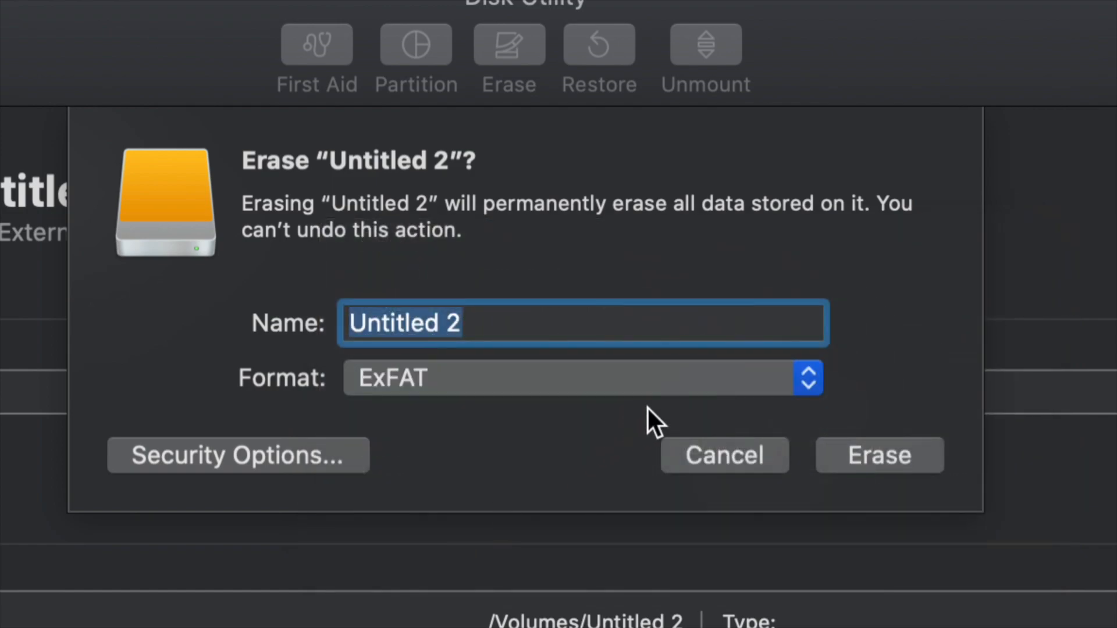
left_click(732, 388)
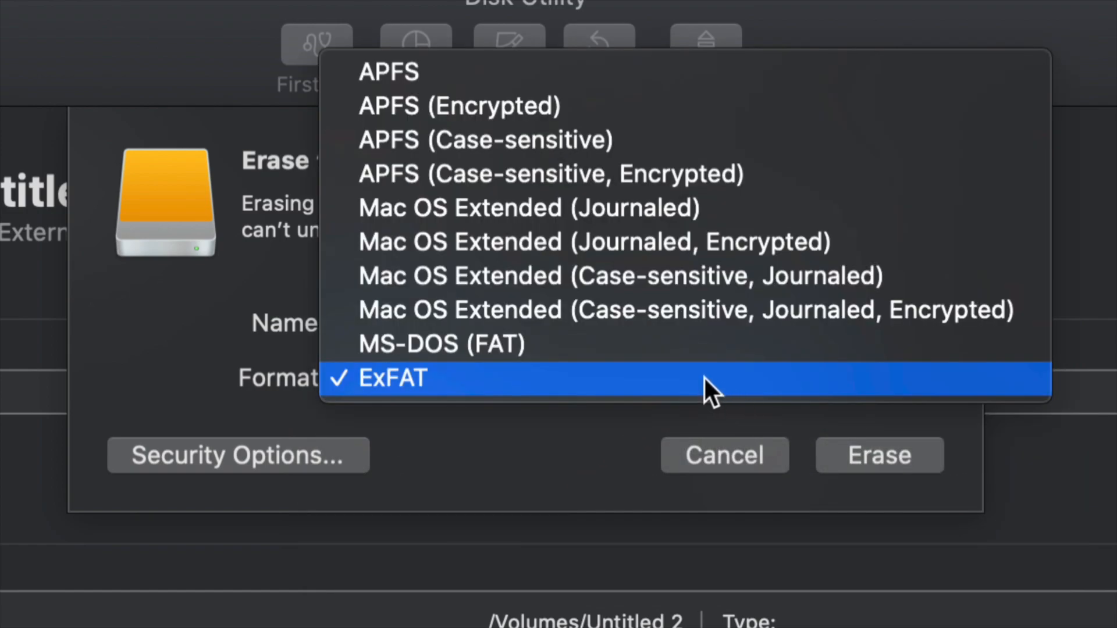
left_click(619, 208)
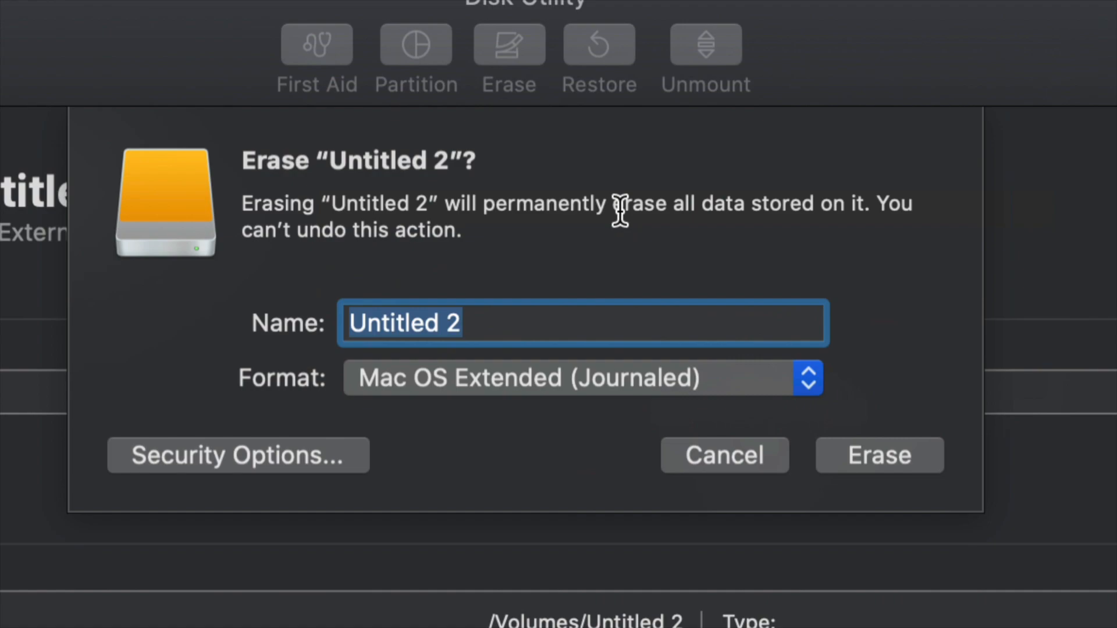
left_click(768, 454)
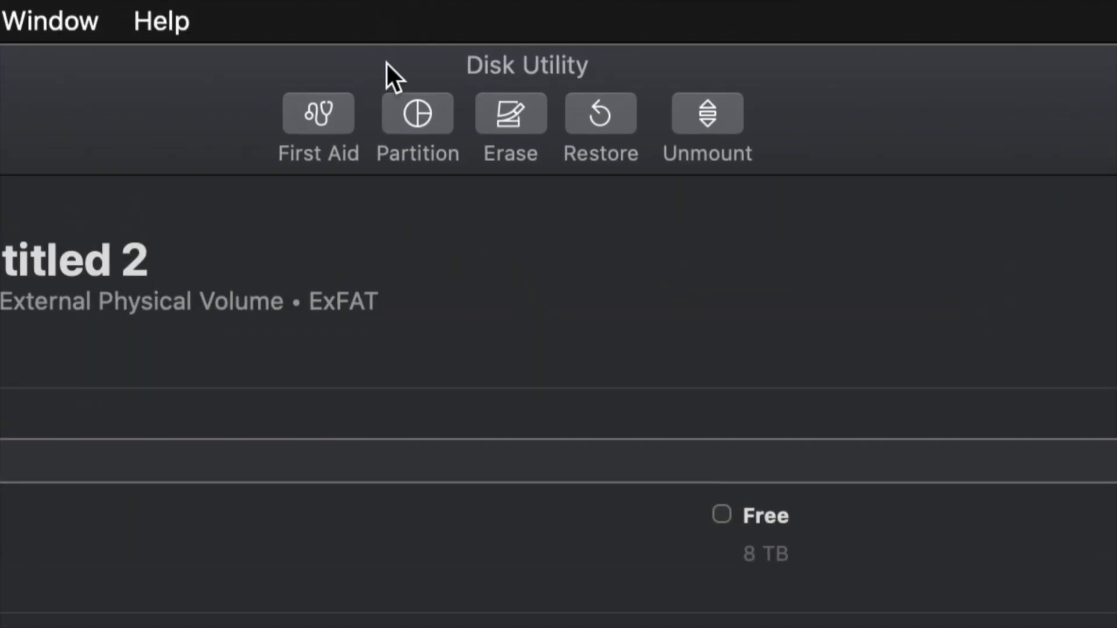
In the WD Elements drive's partition layout, set the existing partition's format to Mac OS Extended (Journaled) and add two more partitions.
left_click(425, 139)
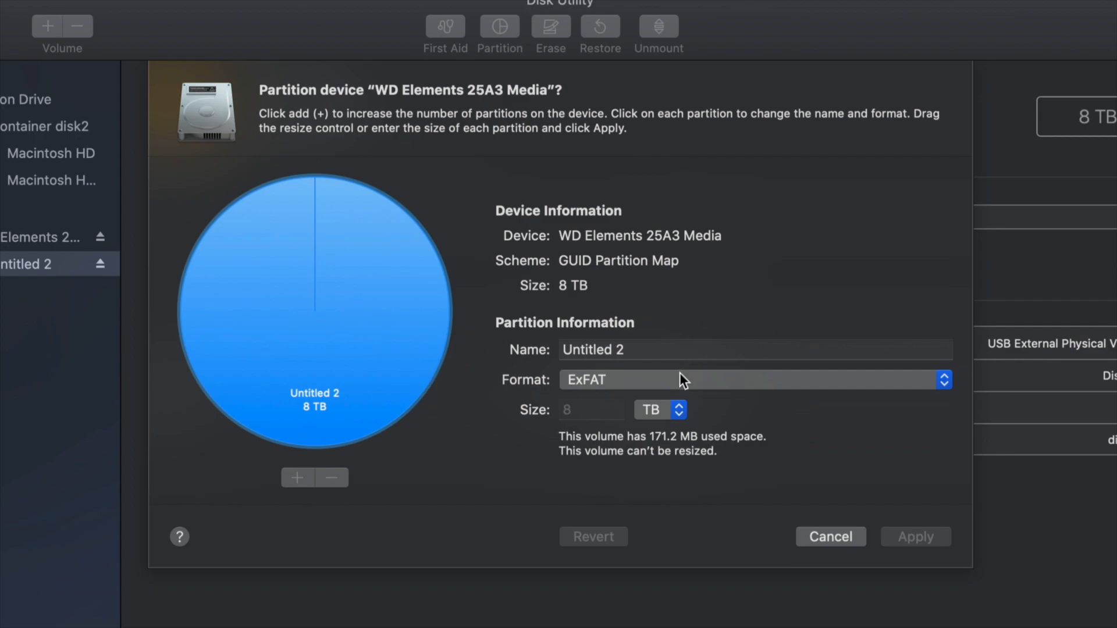
left_click(616, 379)
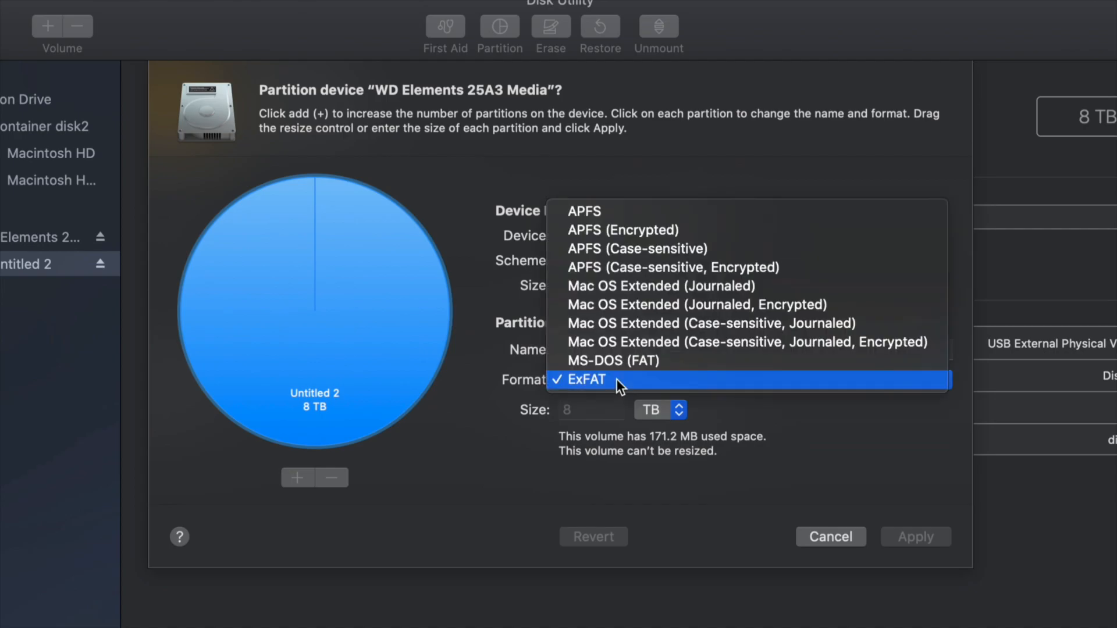
left_click(703, 285)
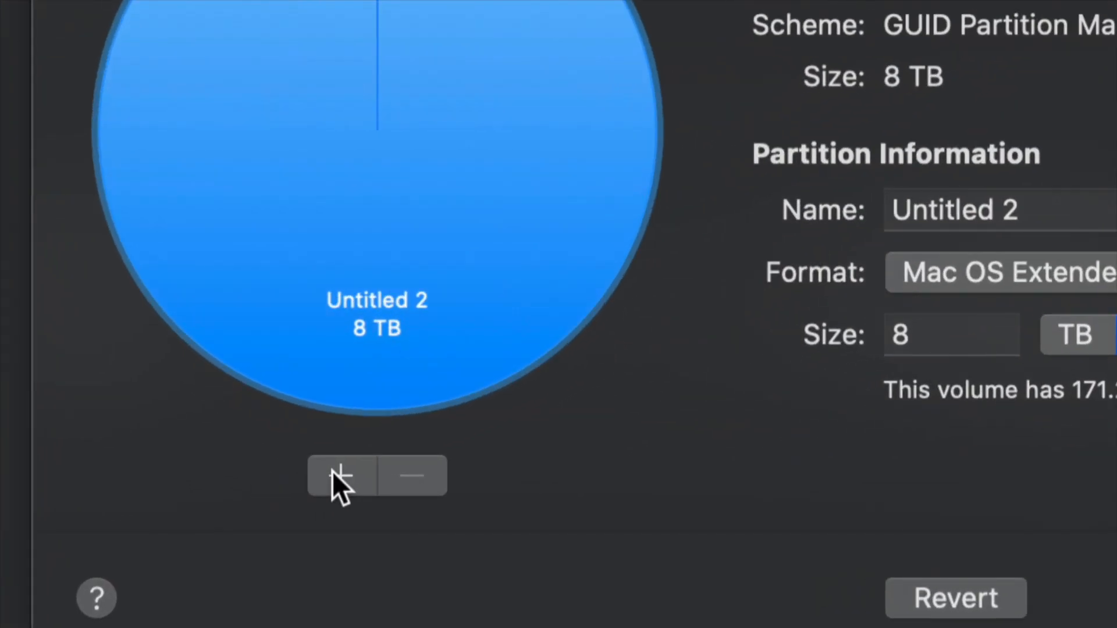
left_click(335, 476)
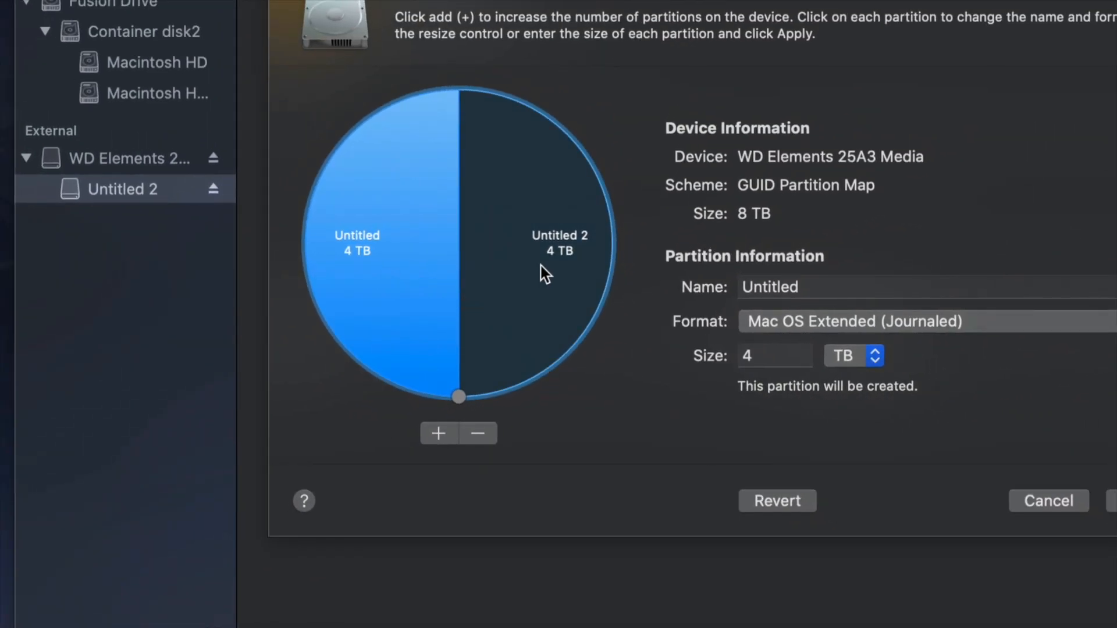
left_click(441, 434)
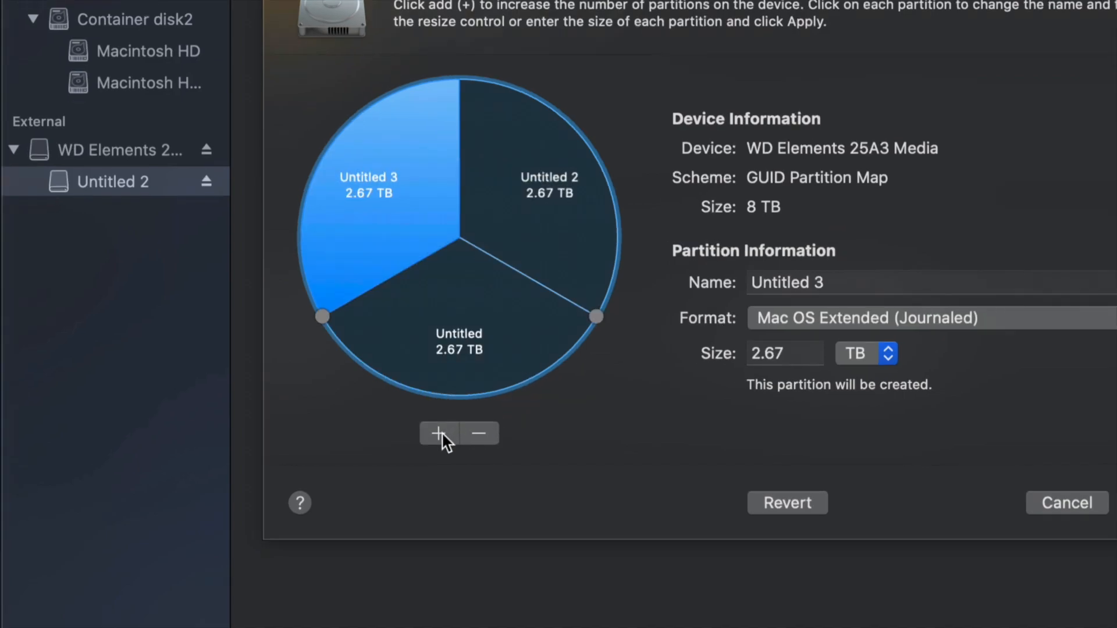
Add a fourth partition to the WD Elements layout, and remove the partition named Untitled.
left_click(447, 434)
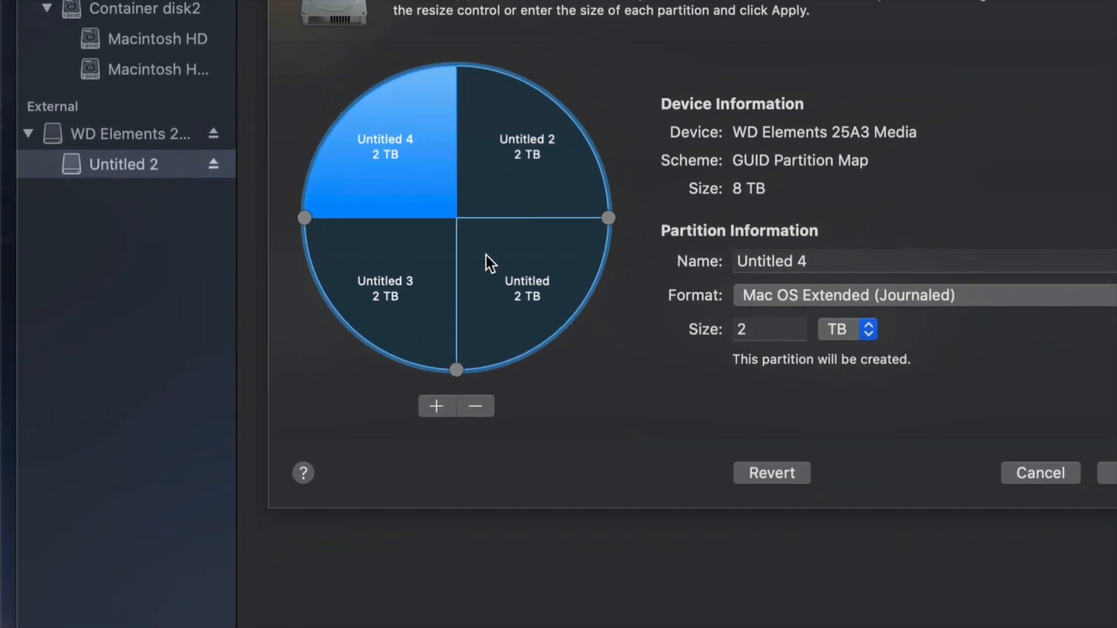
left_click(513, 175)
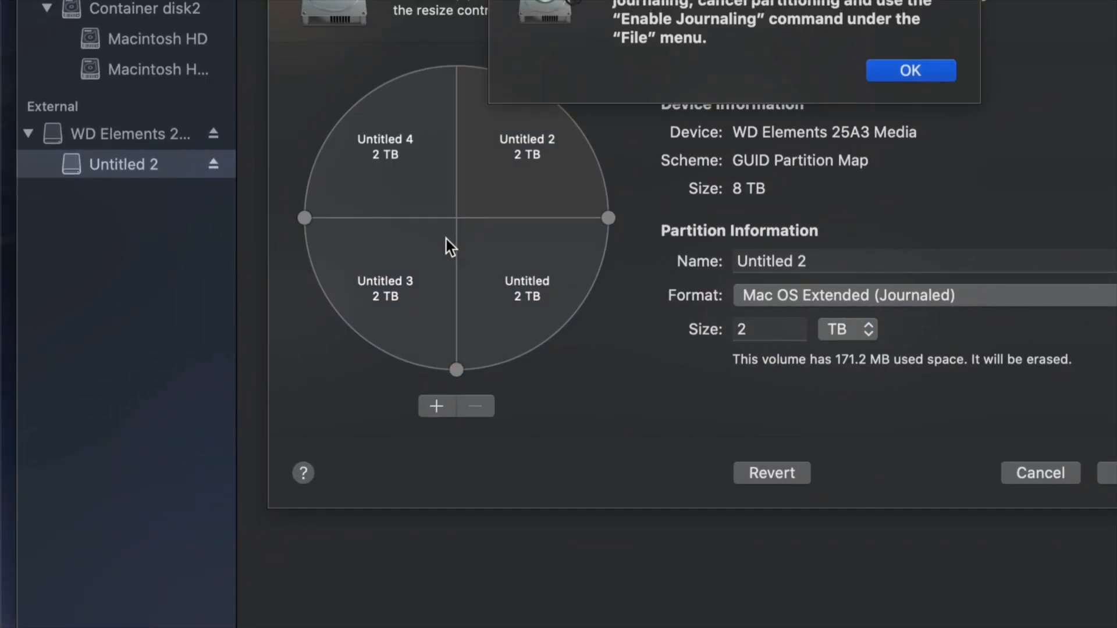
left_click(944, 70)
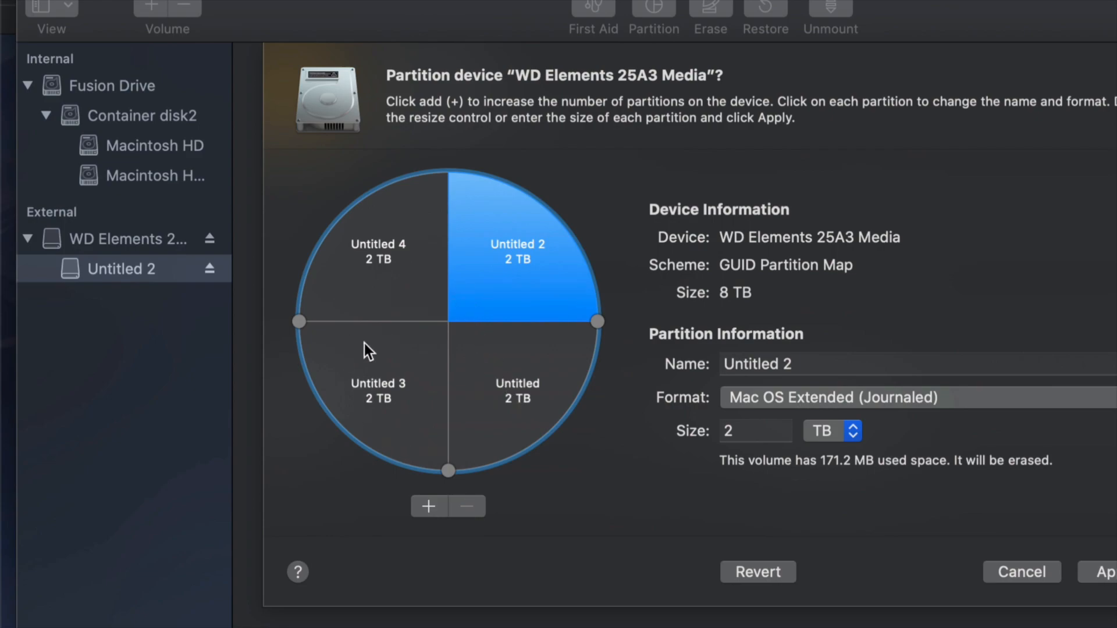
left_click(473, 390)
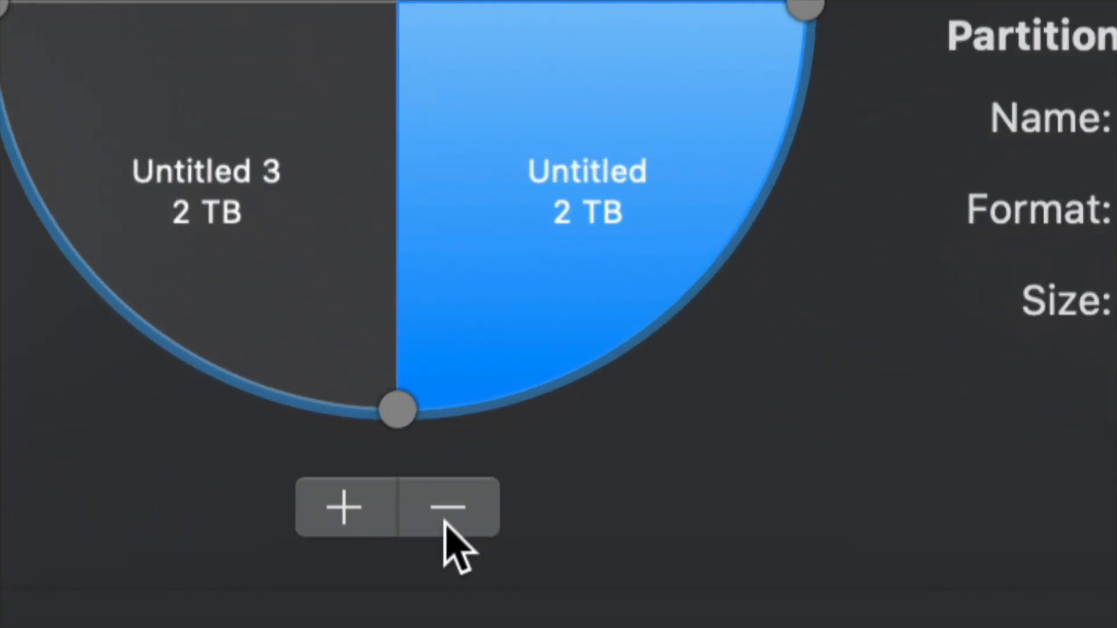
left_click(474, 508)
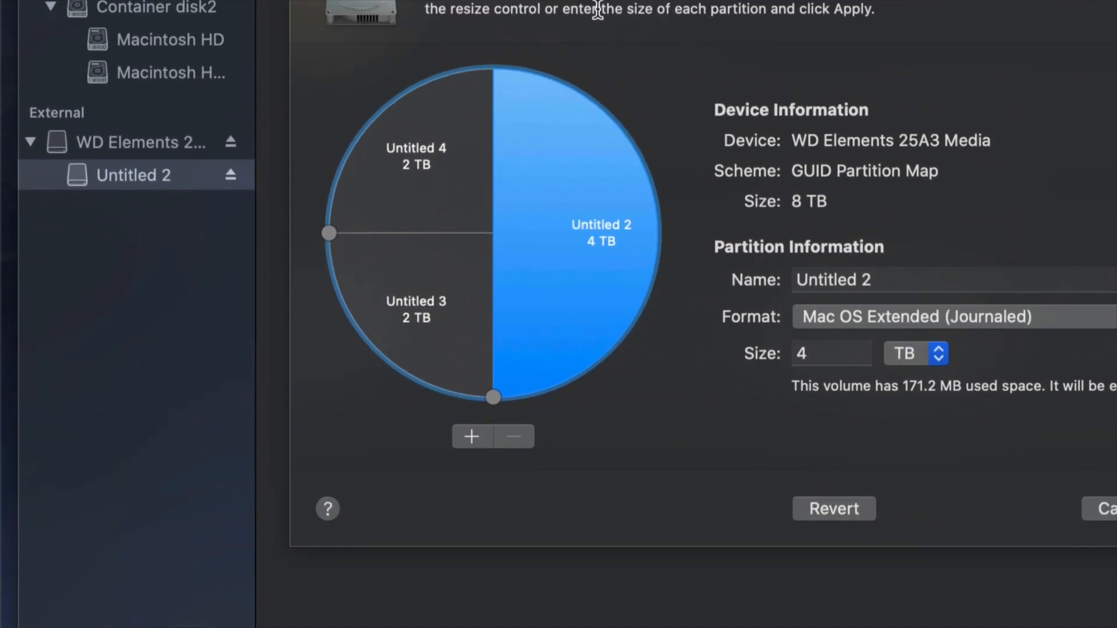
Resize the partitions to about 2.77 TB for Untitled 2, 3.5 TB for Untitled 3 and 1.74 TB for Untitled 4.
left_click(477, 280)
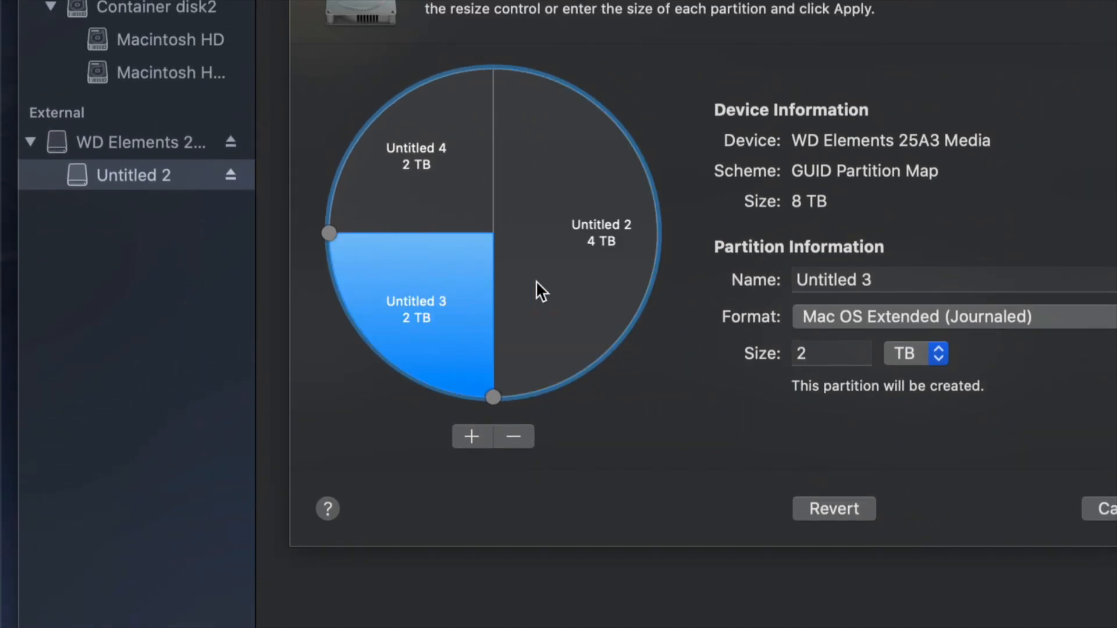
left_click(541, 260)
left_click(467, 190)
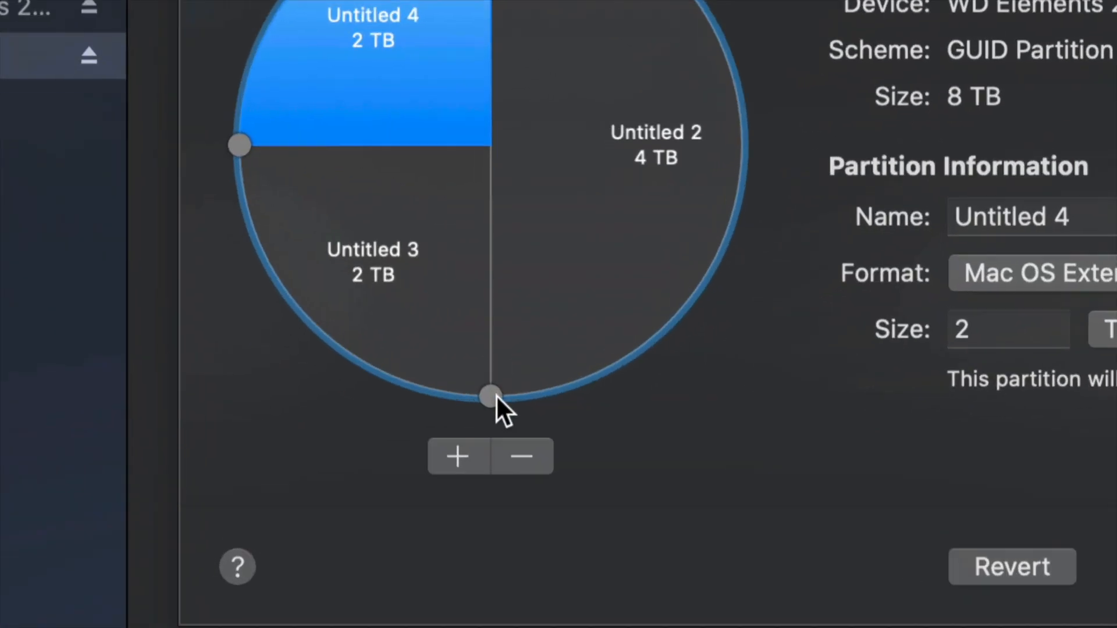
left_click_drag(495, 395, 749, 168)
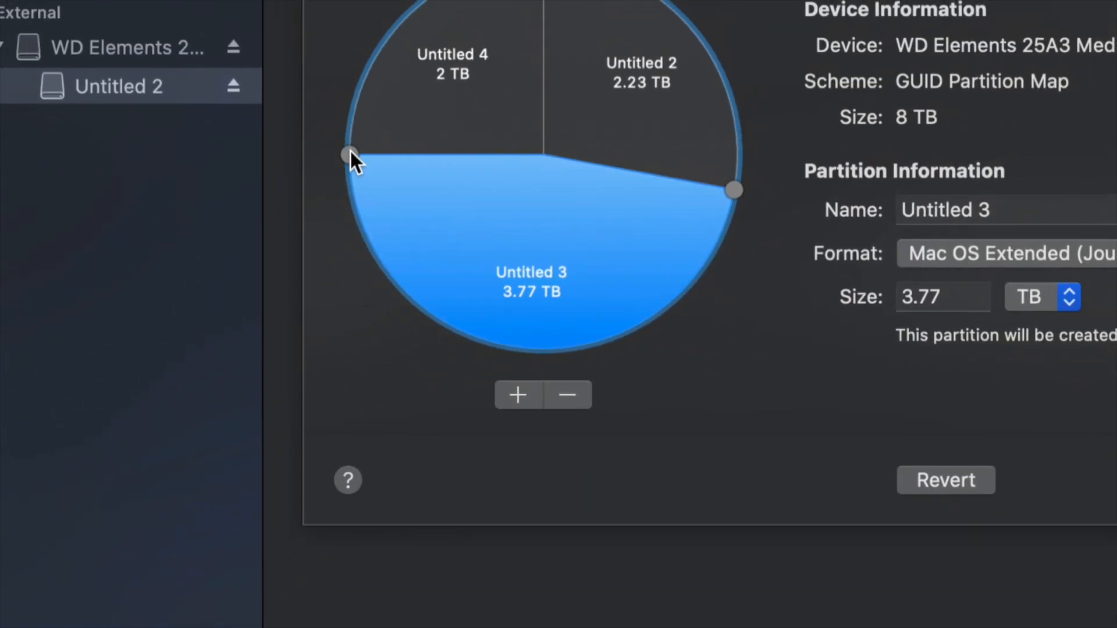
left_click_drag(351, 151, 354, 114)
left_click_drag(726, 185, 687, 253)
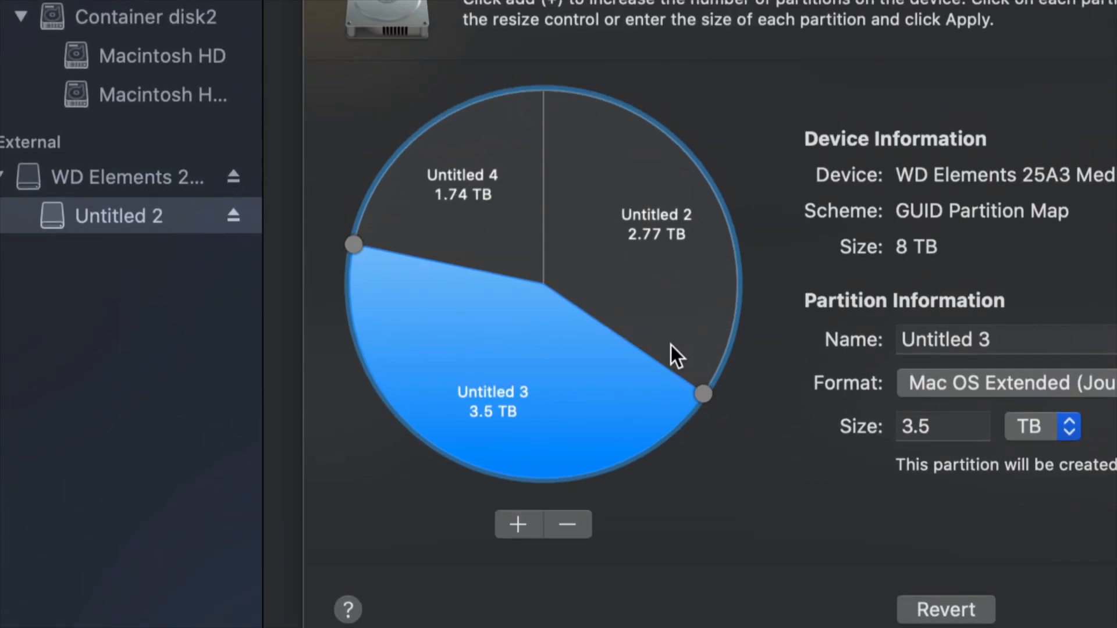
Enlarge the Untitled 2 partition to about 3.53 TB by moving its boundary with Untitled 3.
left_click(716, 361)
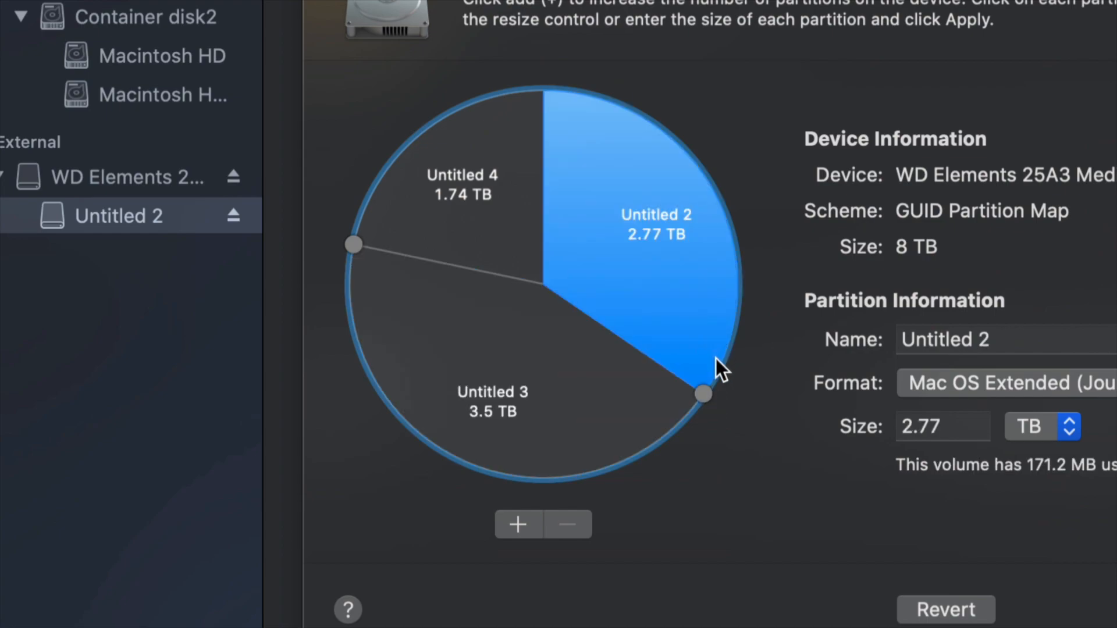
mouse_move(708, 386)
left_mouse_down()
mouse_move(729, 319)
mouse_move(710, 385)
mouse_move(651, 442)
mouse_move(707, 369)
left_mouse_up()
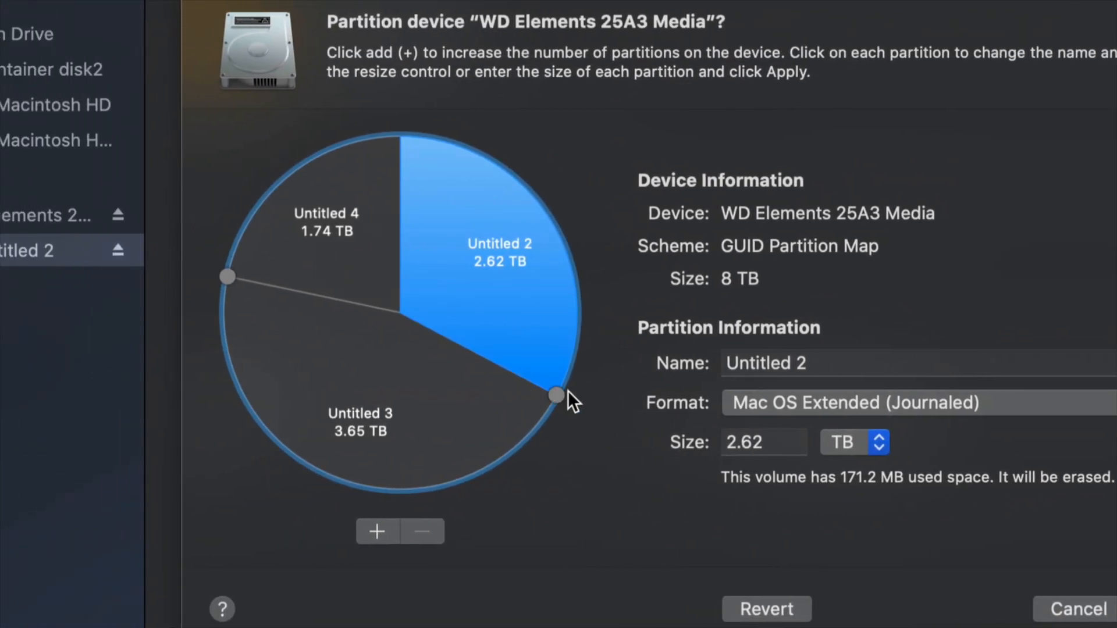
left_click_drag(560, 396, 474, 506)
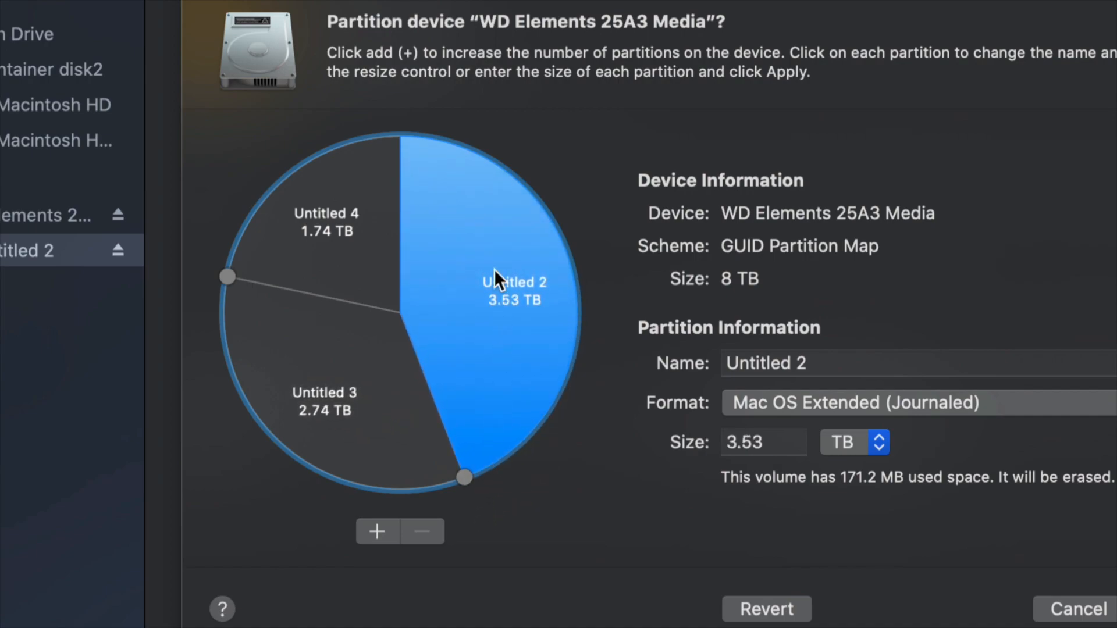
Rename the Untitled 2 partition as timemachine.
left_click(847, 367)
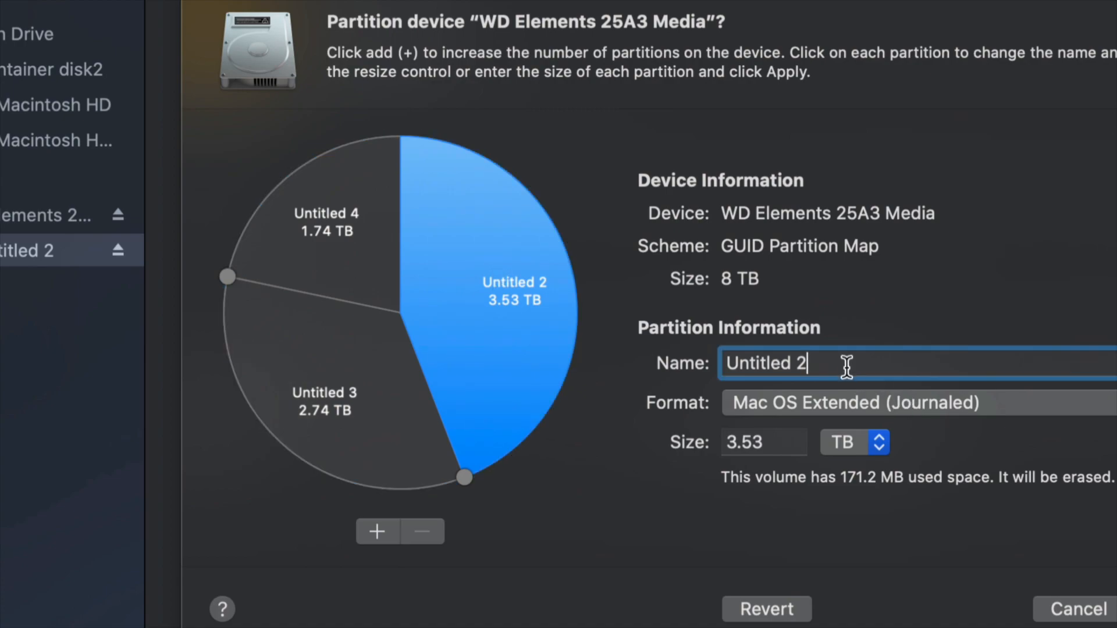
key("super+a")
type("timemachn")
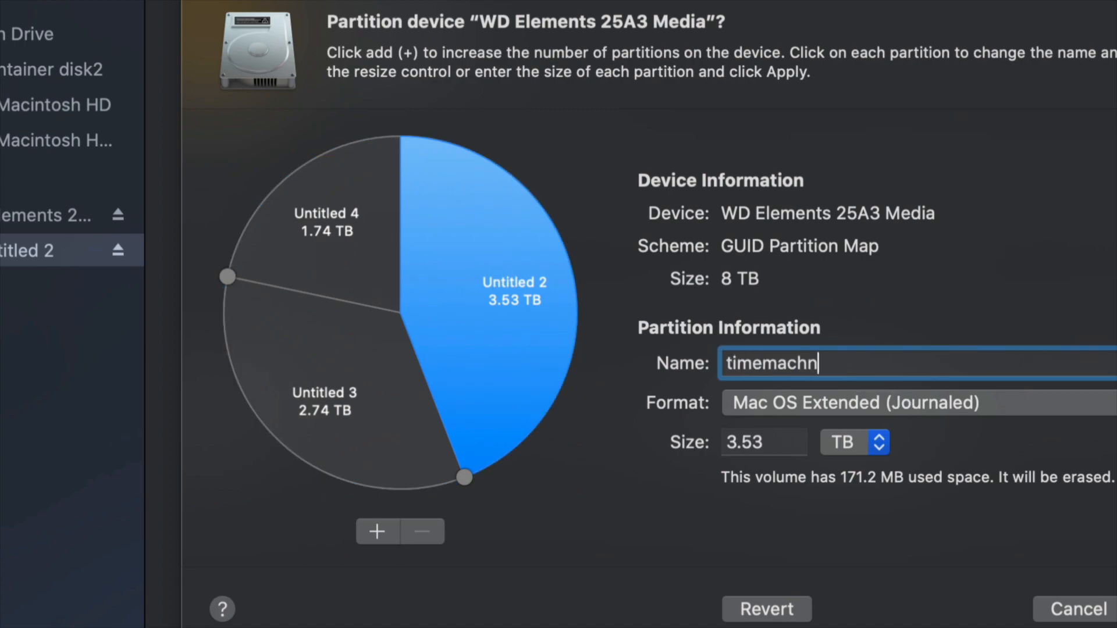
key("BackSpace")
type("ine")
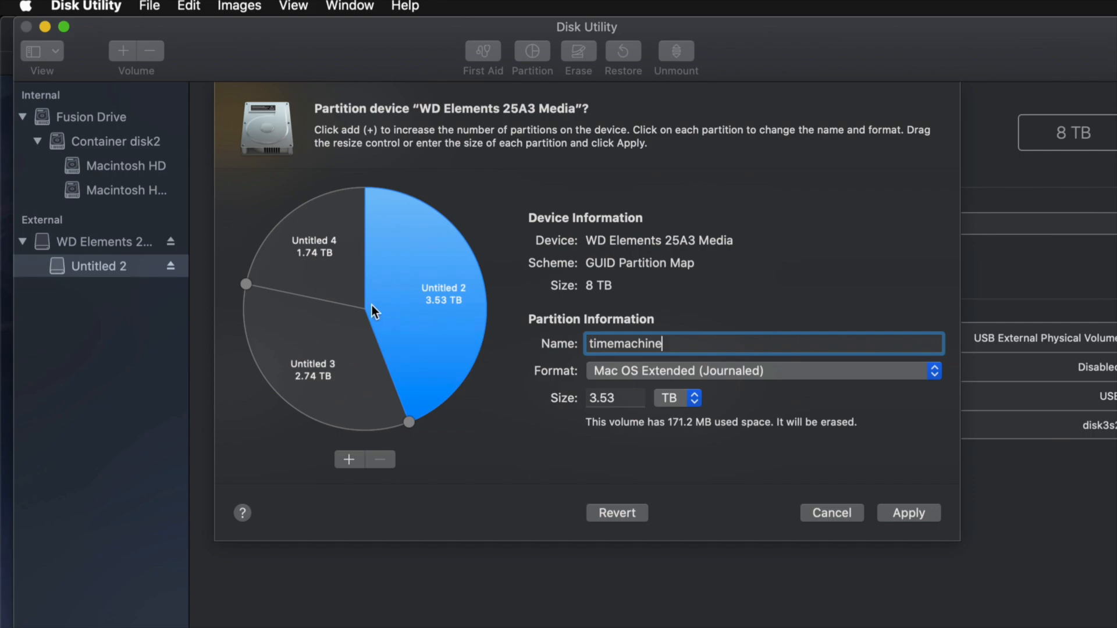
Rename the Untitled 4 partition as pc and set its format to ExFAT.
left_click(336, 248)
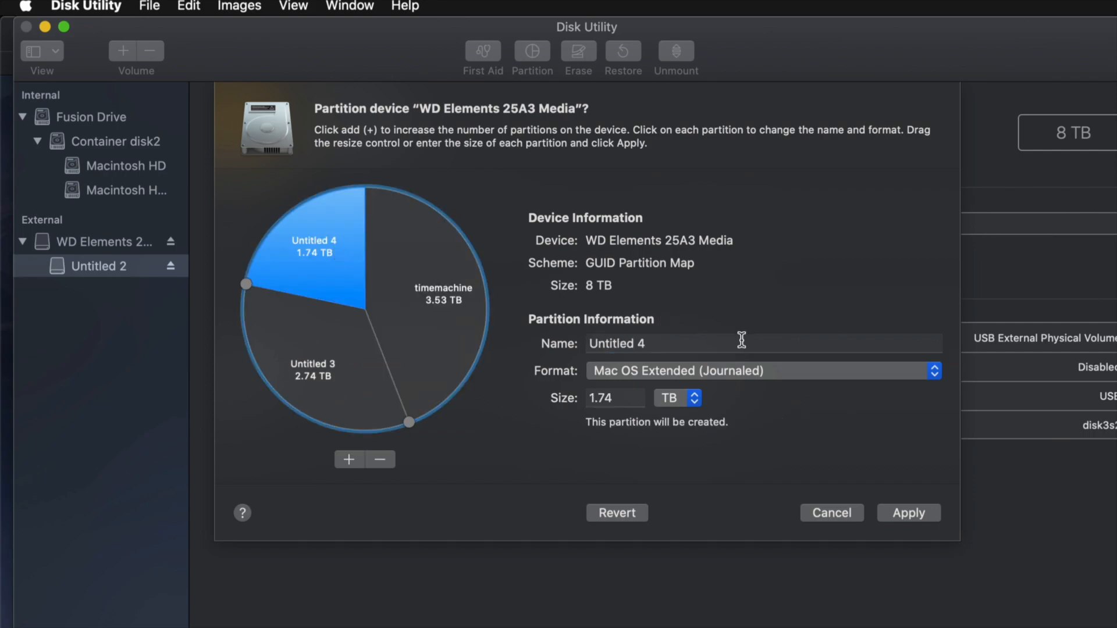
left_click(673, 347)
key("super+a")
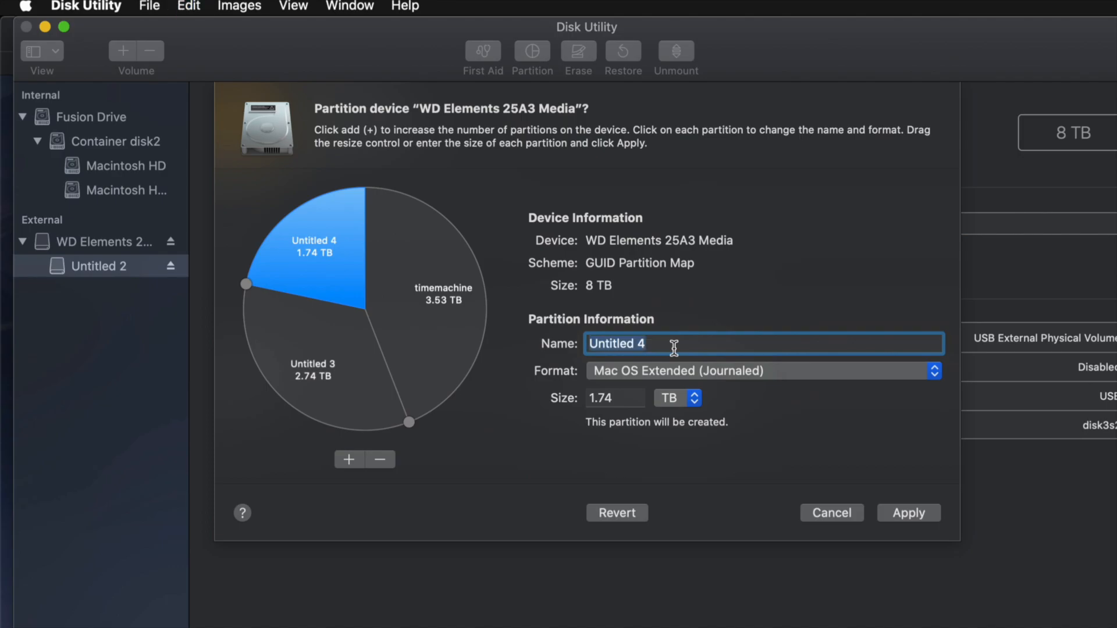
type("pc")
left_click(735, 378)
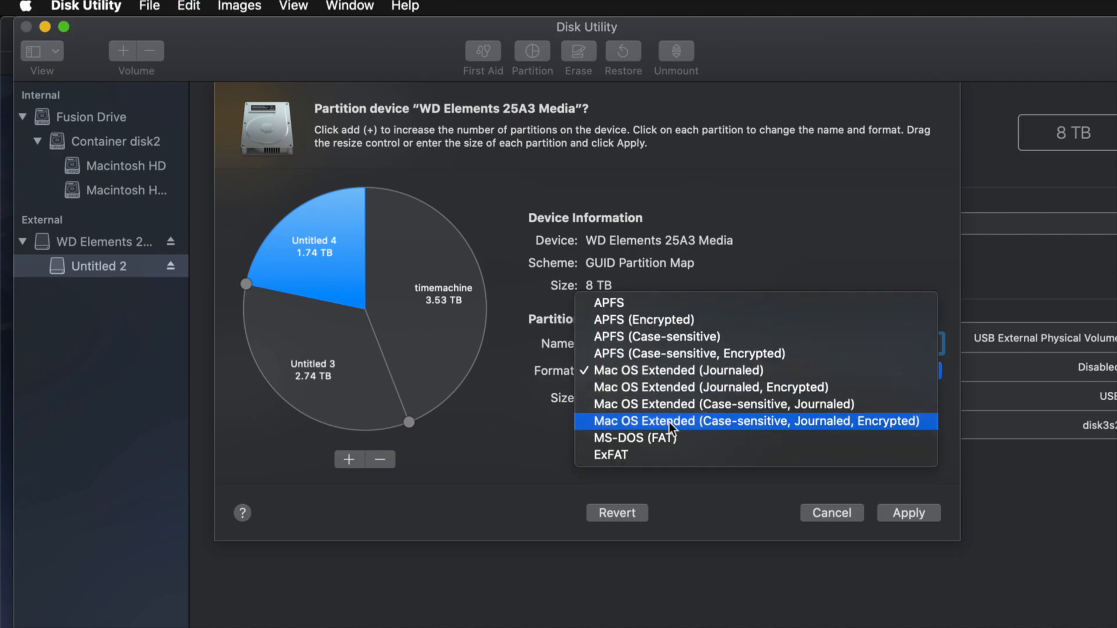
left_click(629, 455)
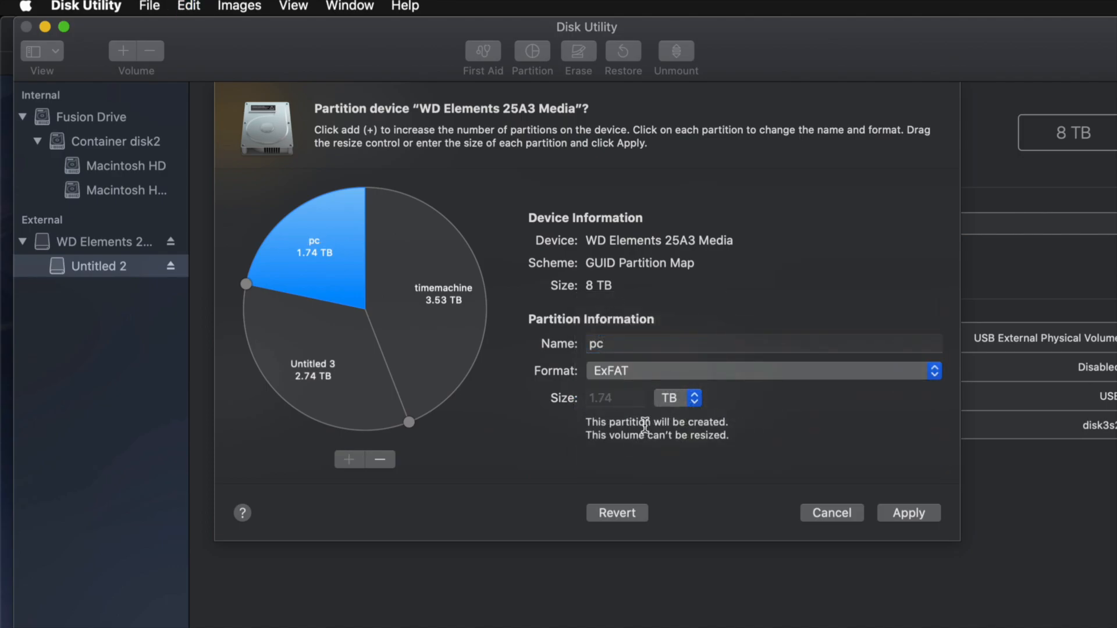
Rename the Untitled 3 partition as mac, and remove that partition from the layout.
left_click(339, 385)
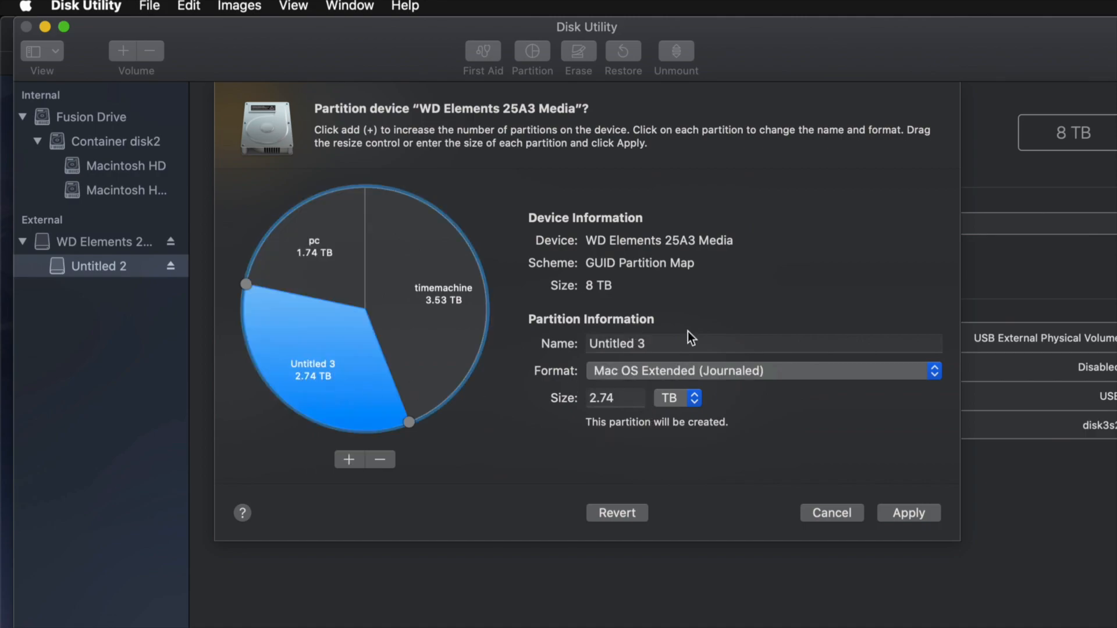
left_click(711, 341)
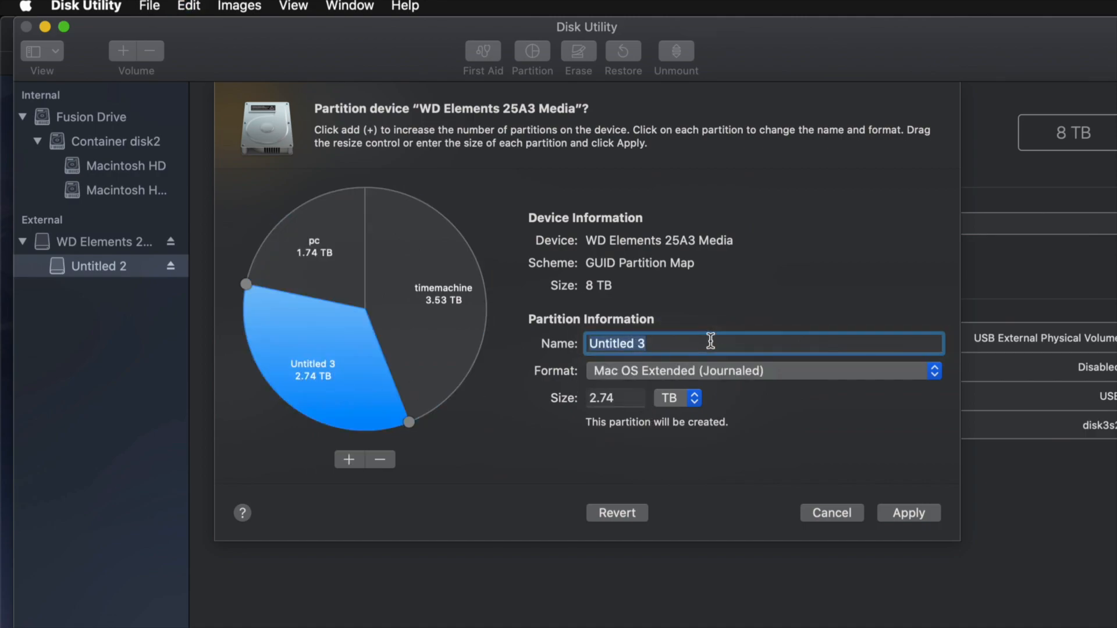
type("mac")
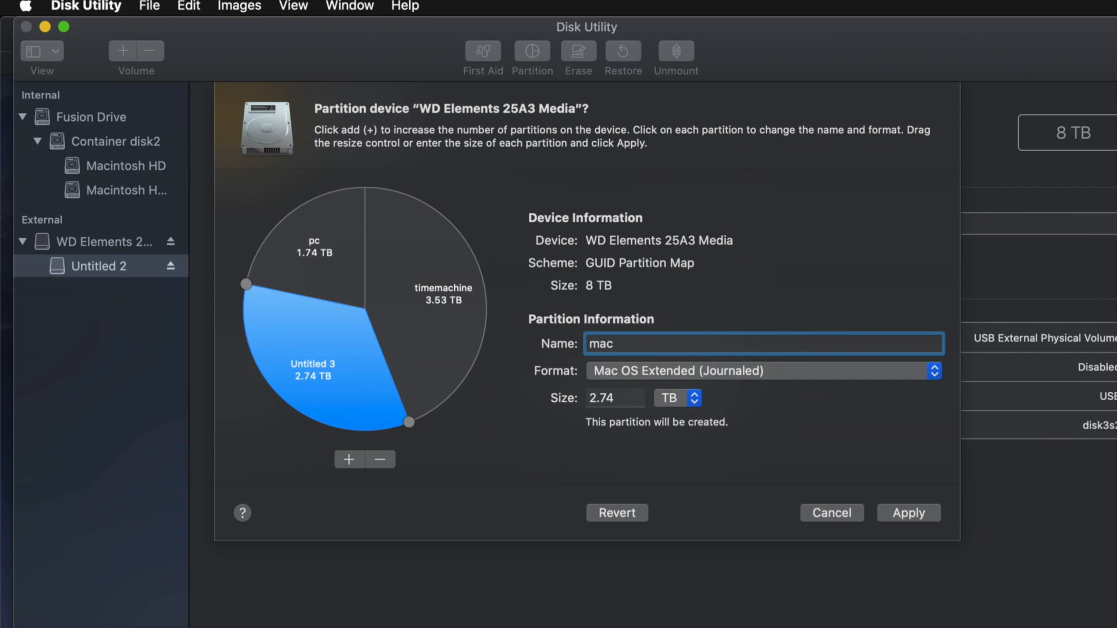
left_click(333, 370)
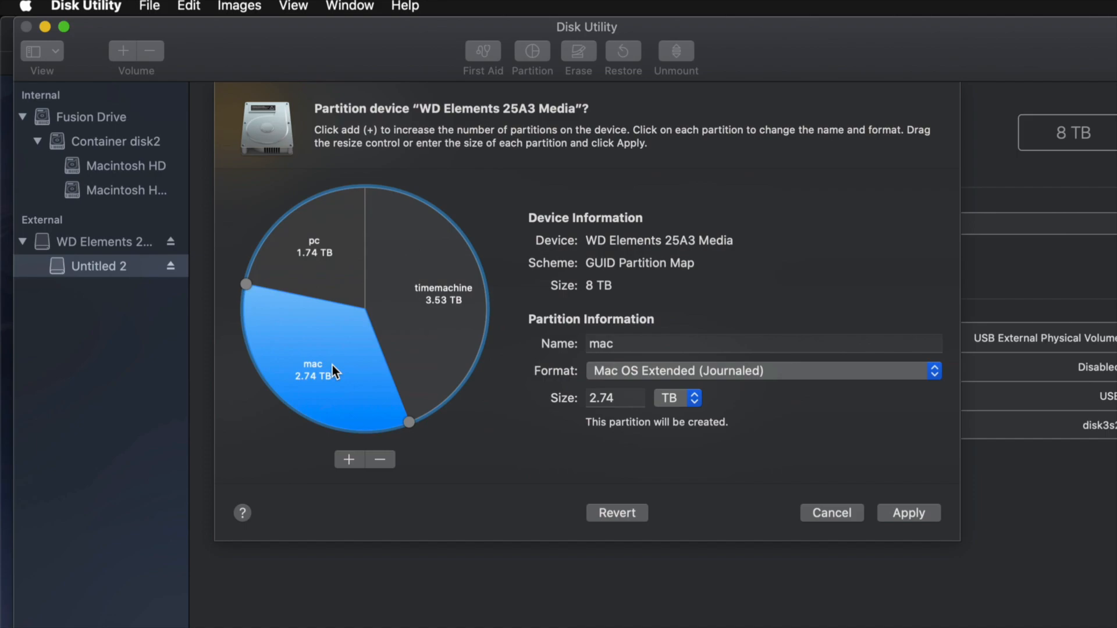
left_click(381, 460)
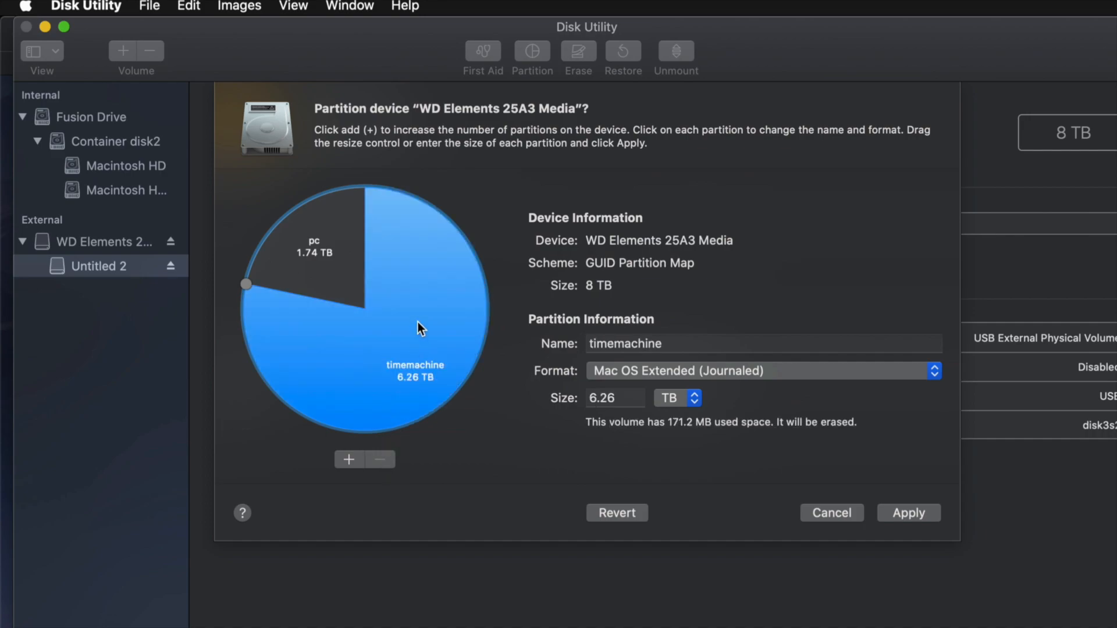
Check the format settings of the pc and timemachine partitions, keeping ExFAT for pc.
left_click(320, 275)
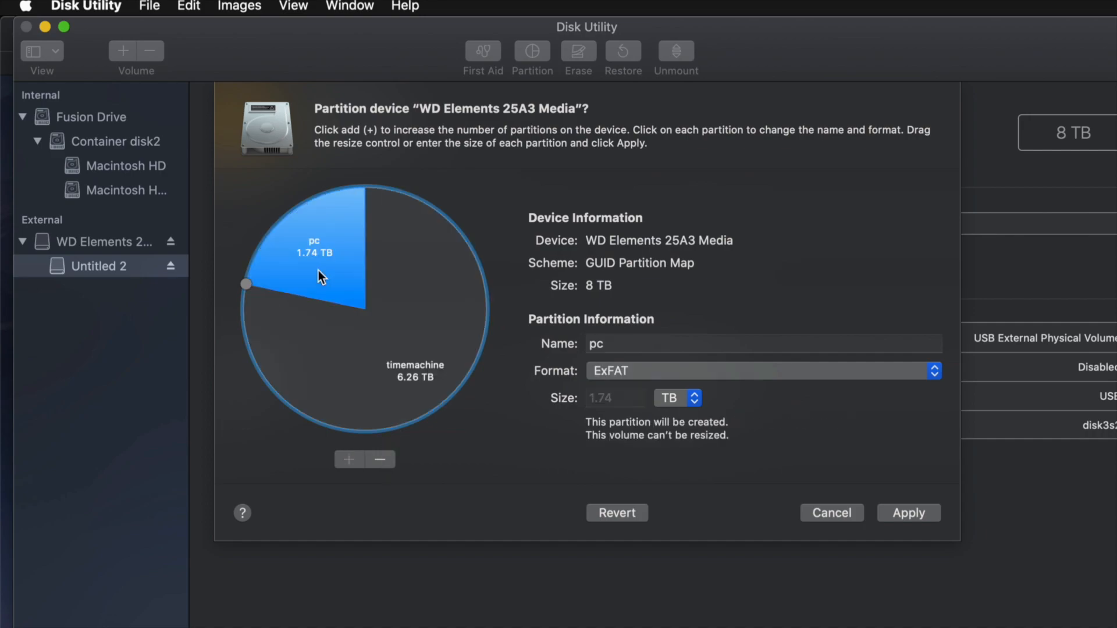
left_click(657, 373)
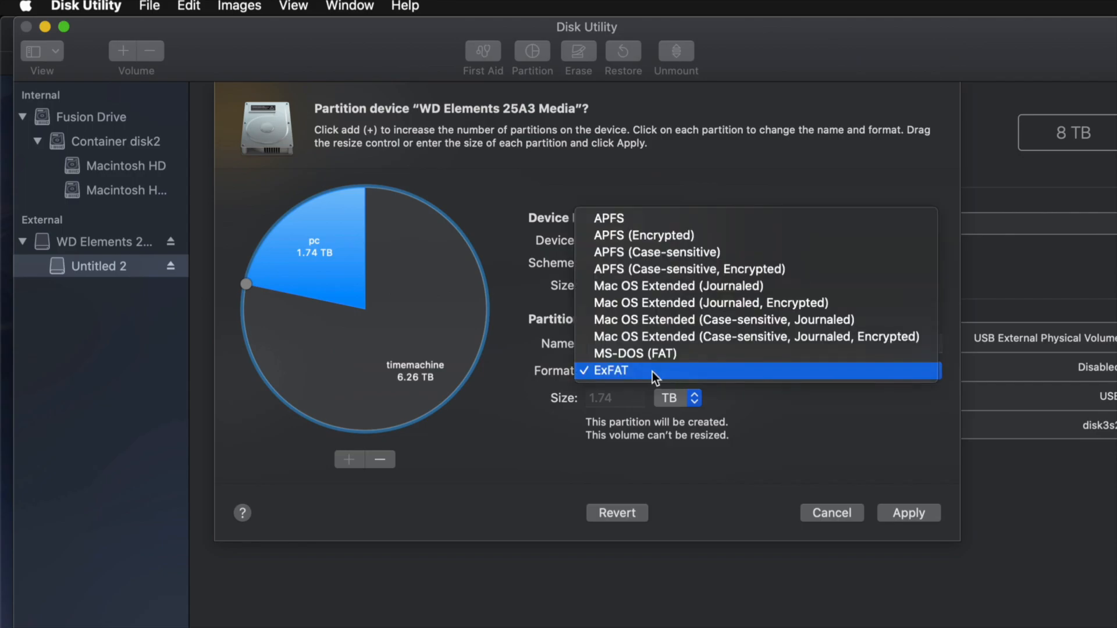
left_click(637, 371)
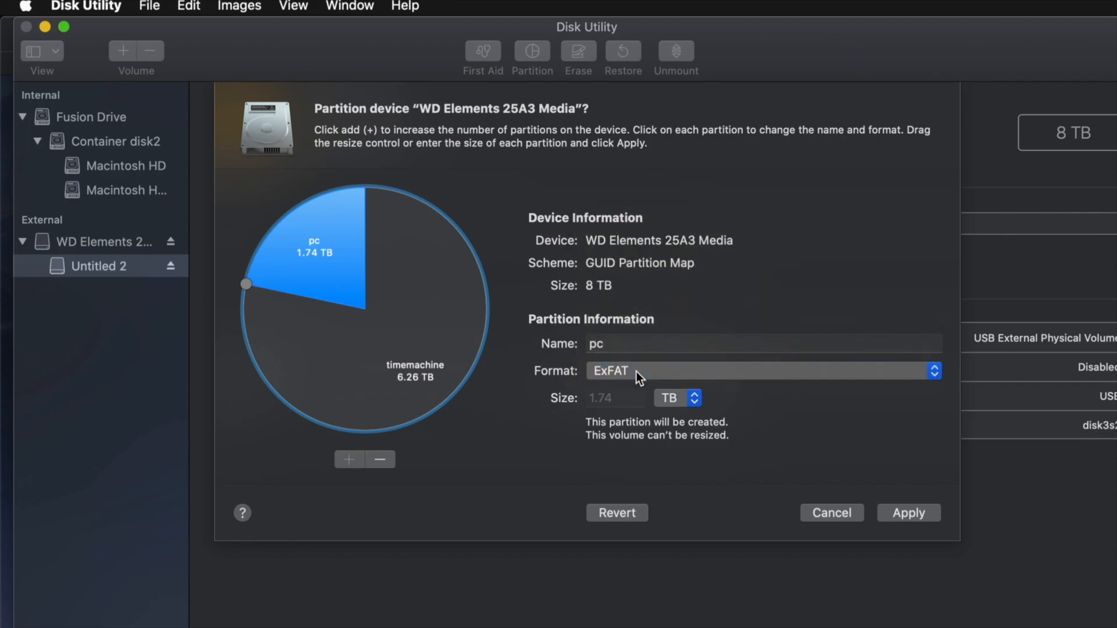
left_click(463, 321)
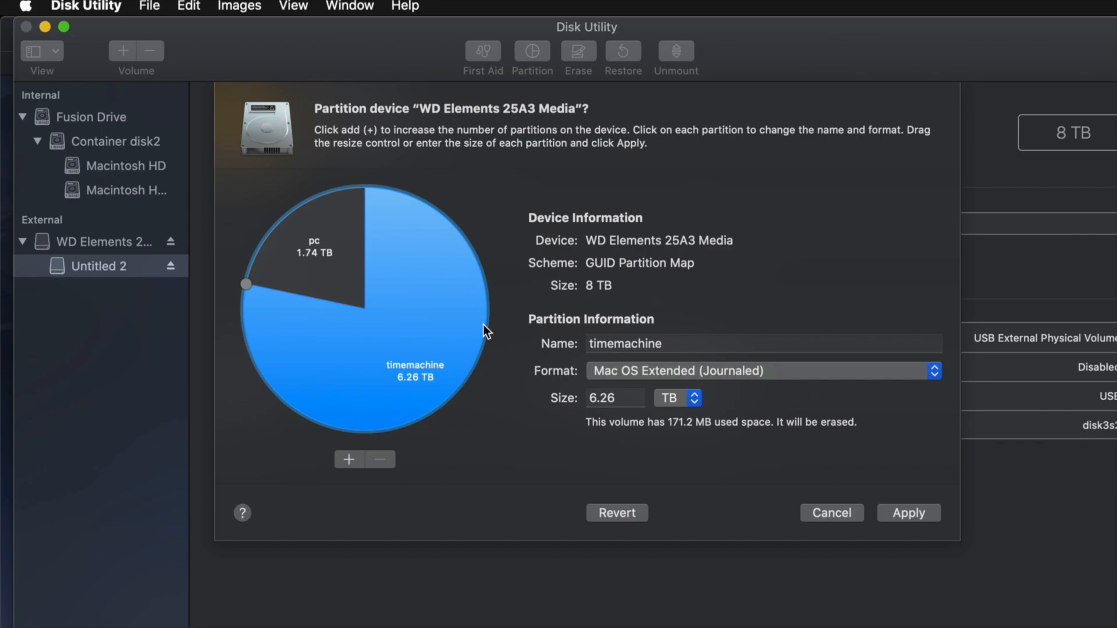
Apply the partition layout to the WD Elements drive, confirm the partitioning and close the completed report.
left_click(920, 515)
left_click(730, 362)
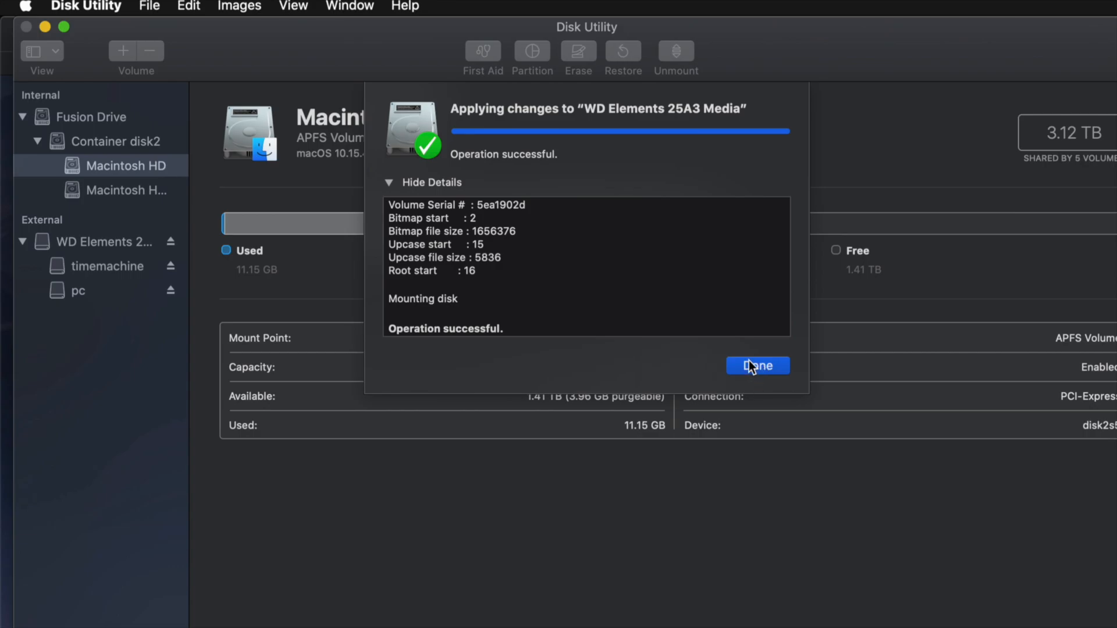
left_click(750, 365)
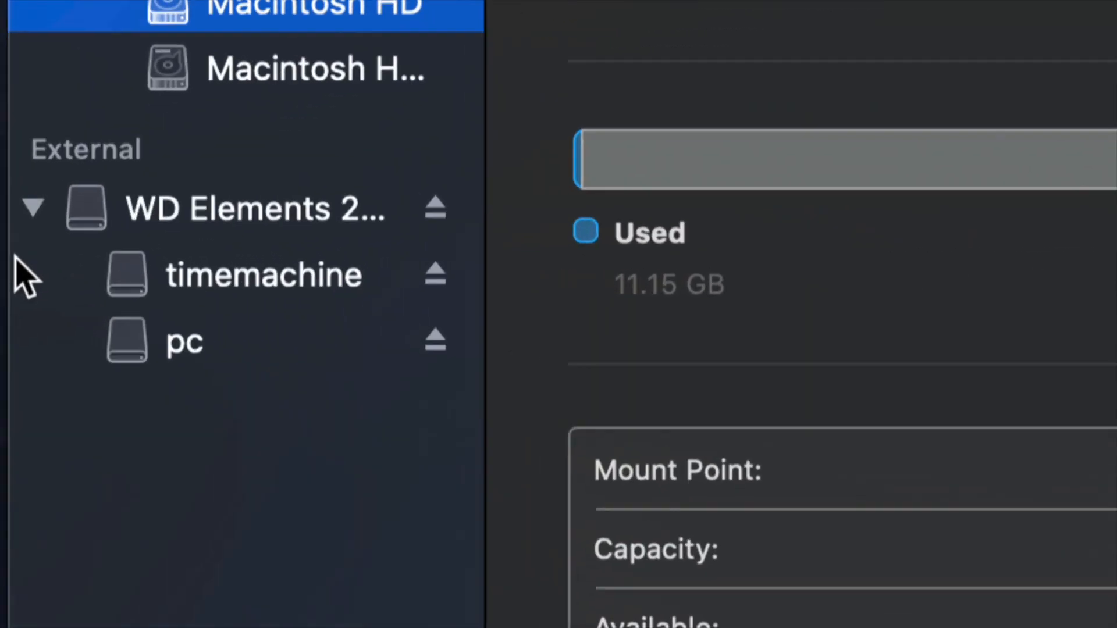
Inspect the new timemachine and pc volumes, and switch to Finder to open the pc volume.
left_click(93, 267)
left_click(265, 339)
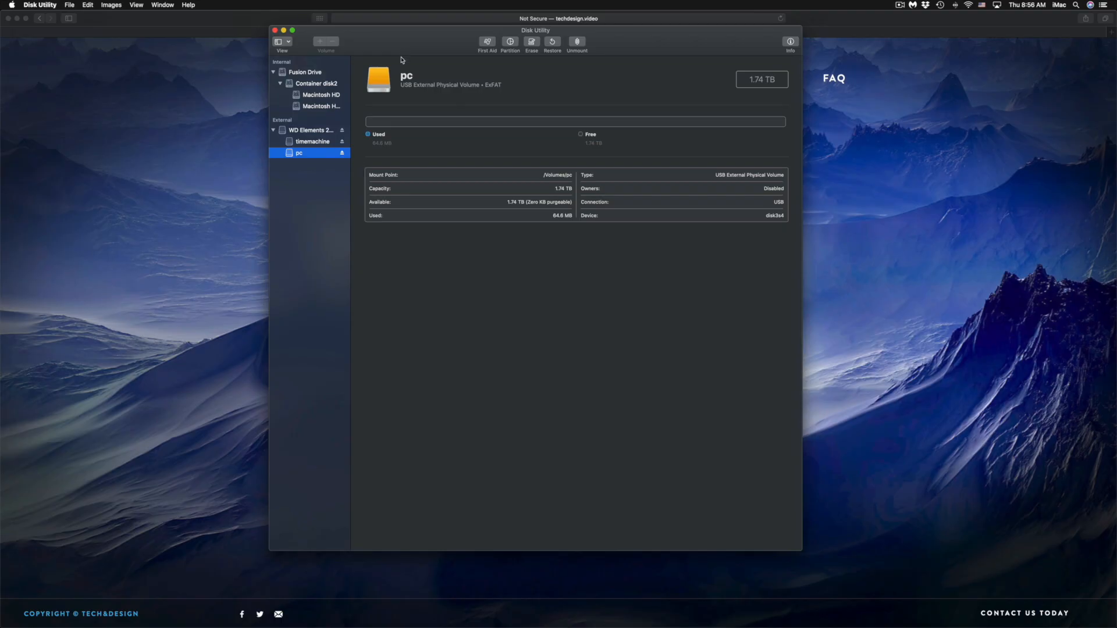
mouse_move(279, 623)
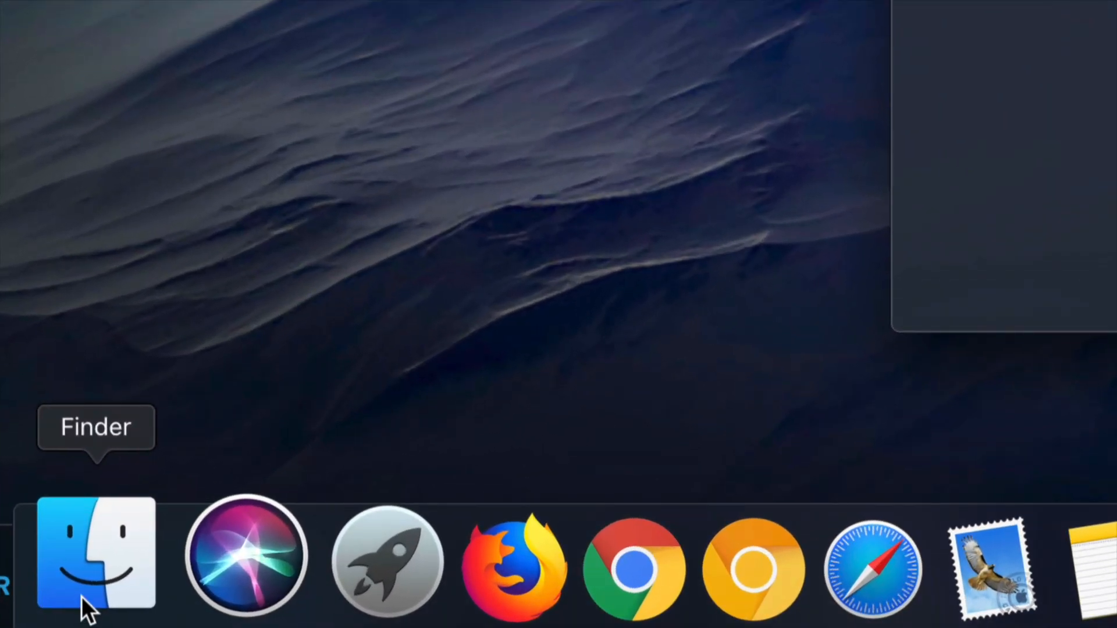
left_click(81, 595)
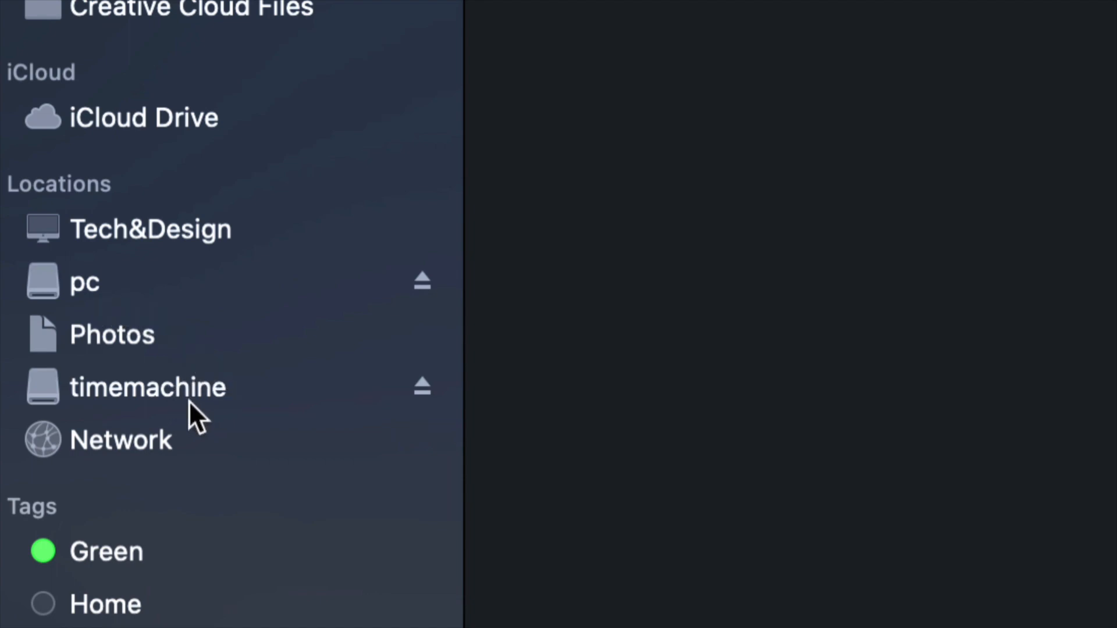
left_click(78, 283)
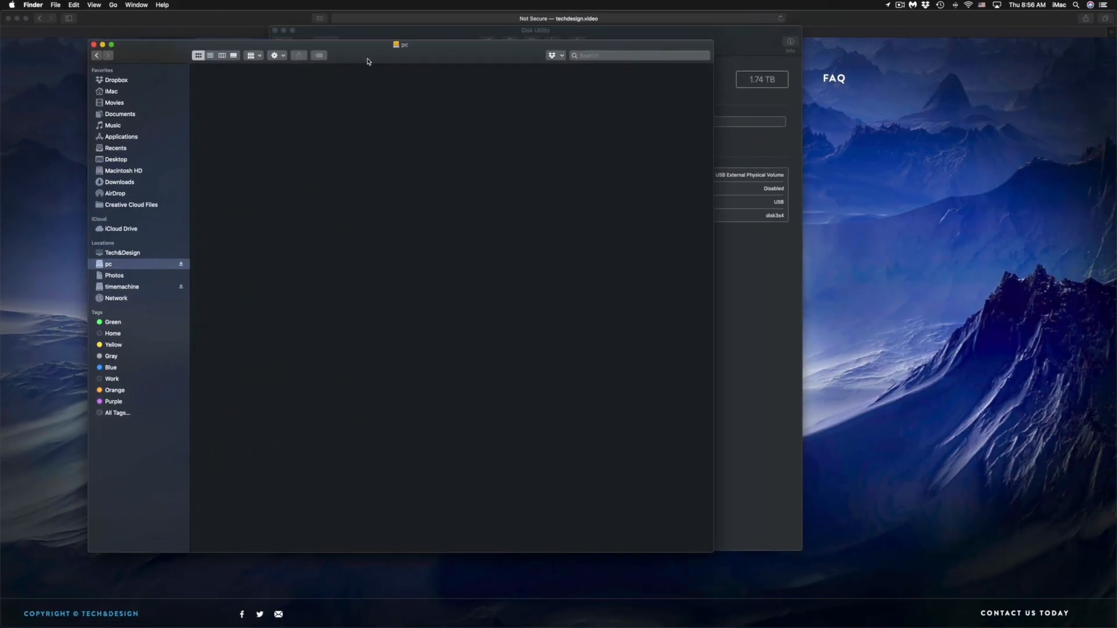
left_click_drag(368, 61, 409, 128)
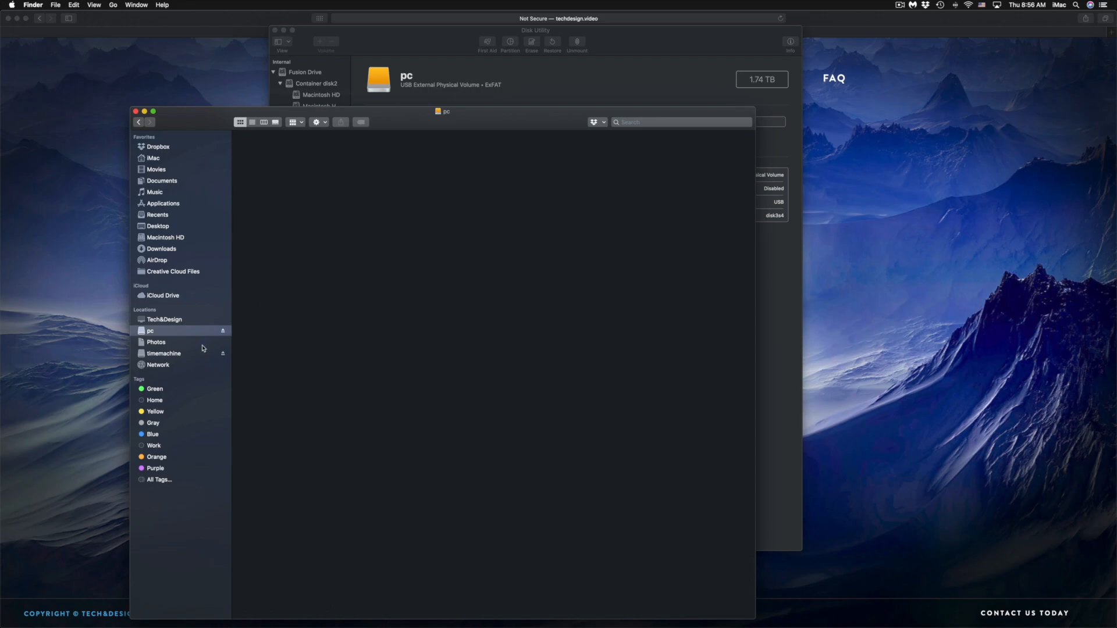
View the timemachine volume in Finder, and switch to System Preferences to review the backup disks listed for Time Machine.
left_click(167, 356)
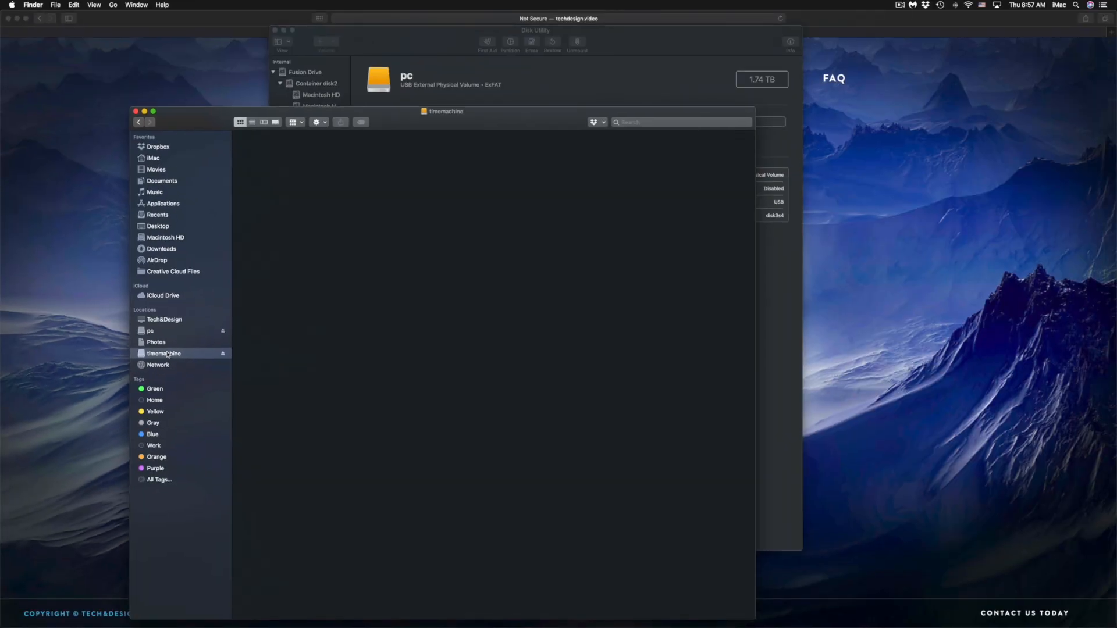
mouse_move(703, 620)
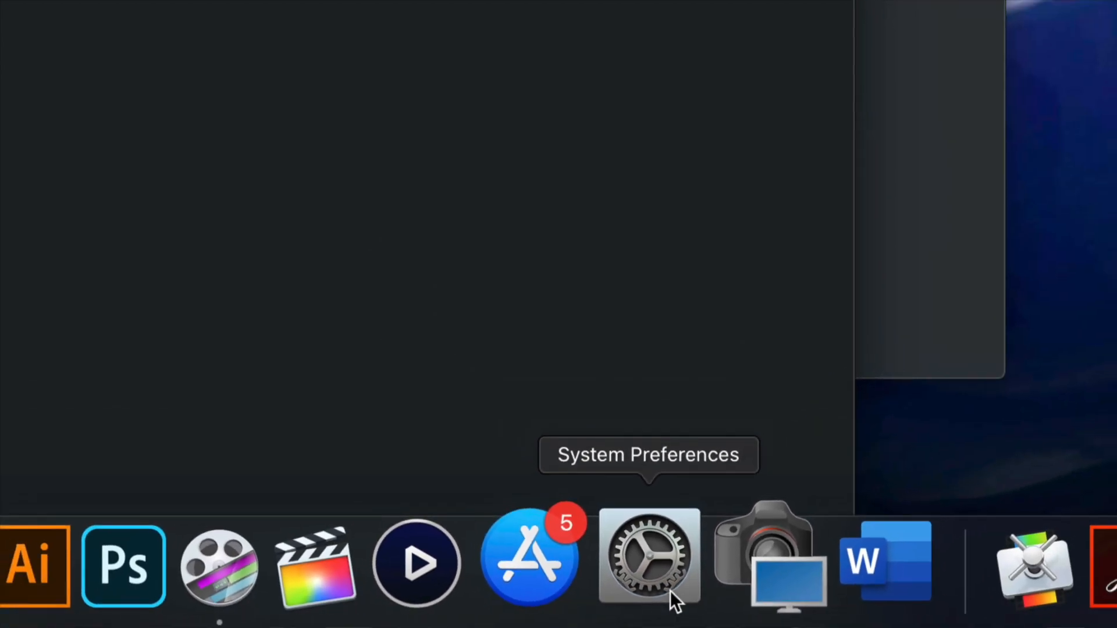
left_click(671, 591)
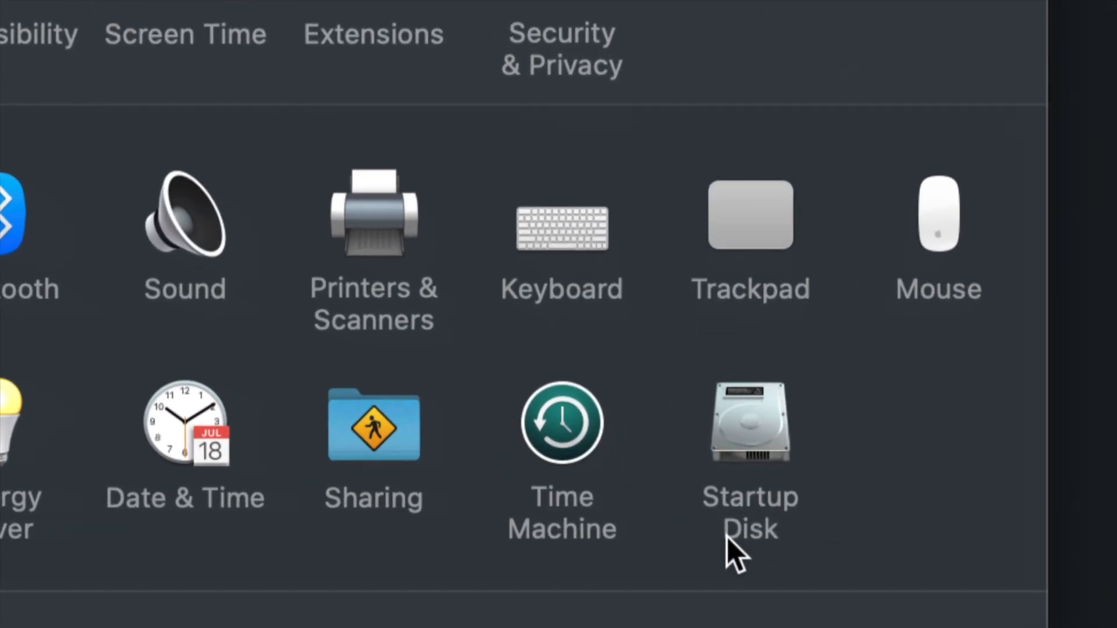
left_click(573, 437)
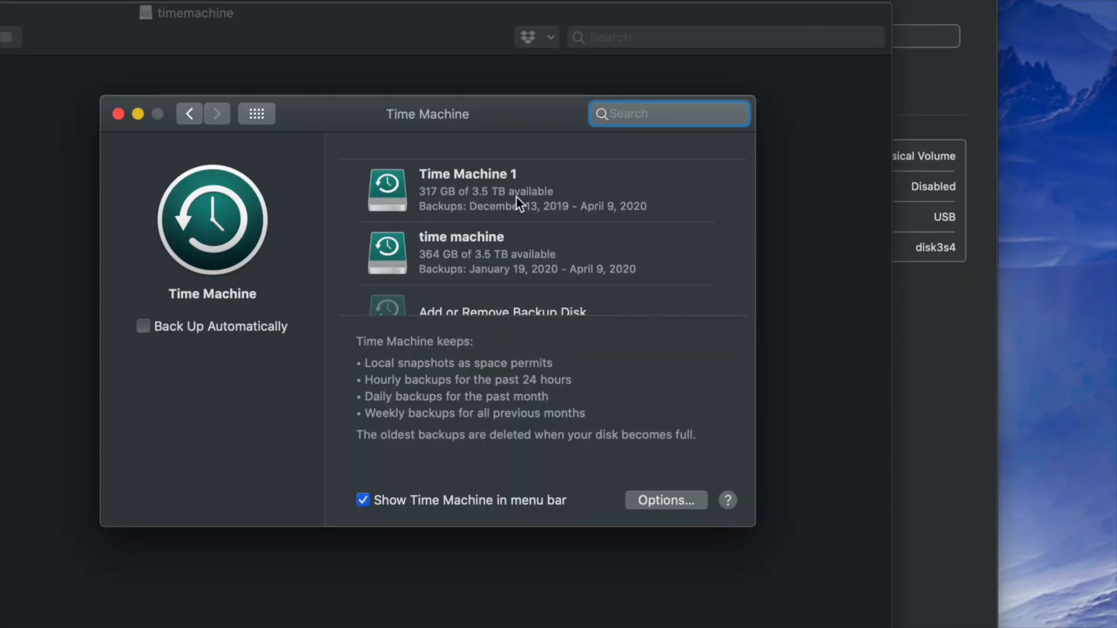
scroll(516, 197, "down", 2)
scroll(516, 197, "up", 3)
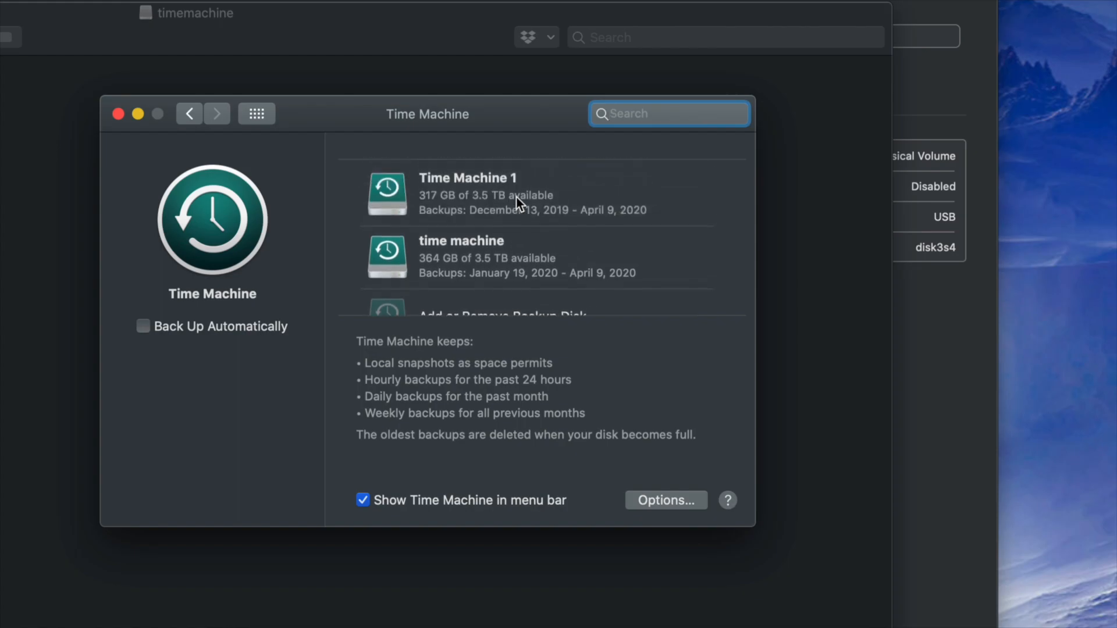
scroll(516, 198, "down", 2)
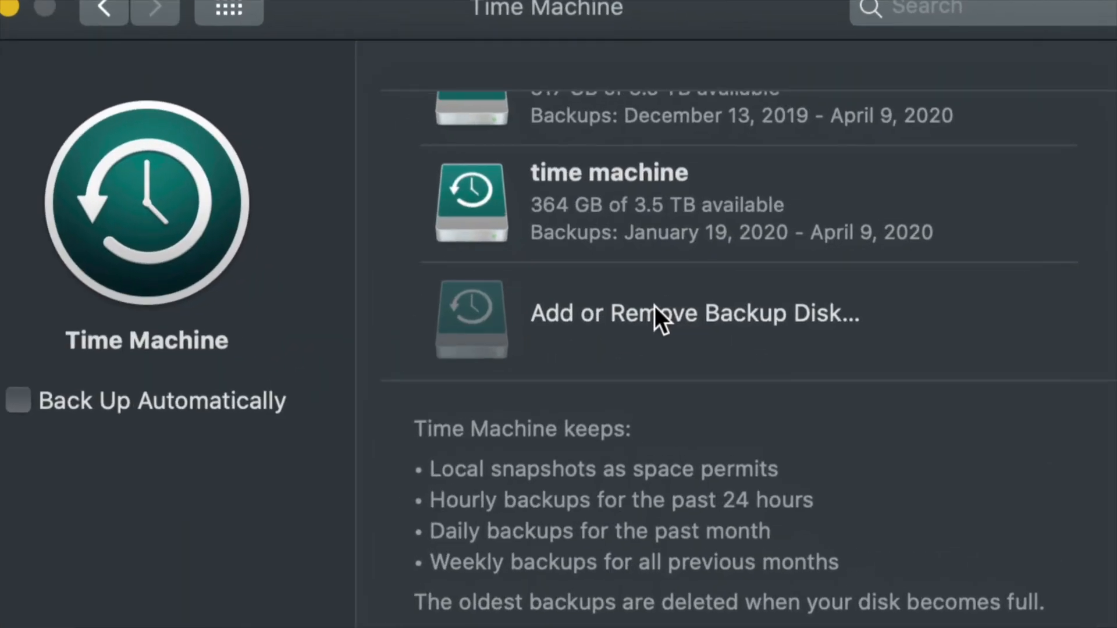
Add the available timemachine volume as a Time Machine backup disk, leaving backup encryption off.
left_click(716, 319)
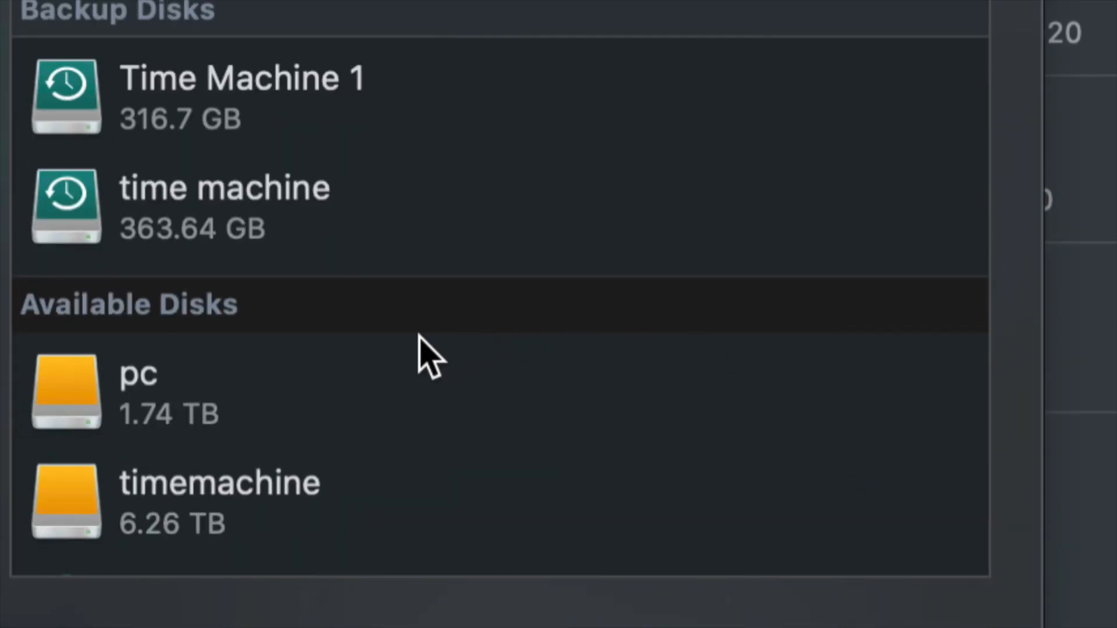
scroll(288, 378, "down", 3)
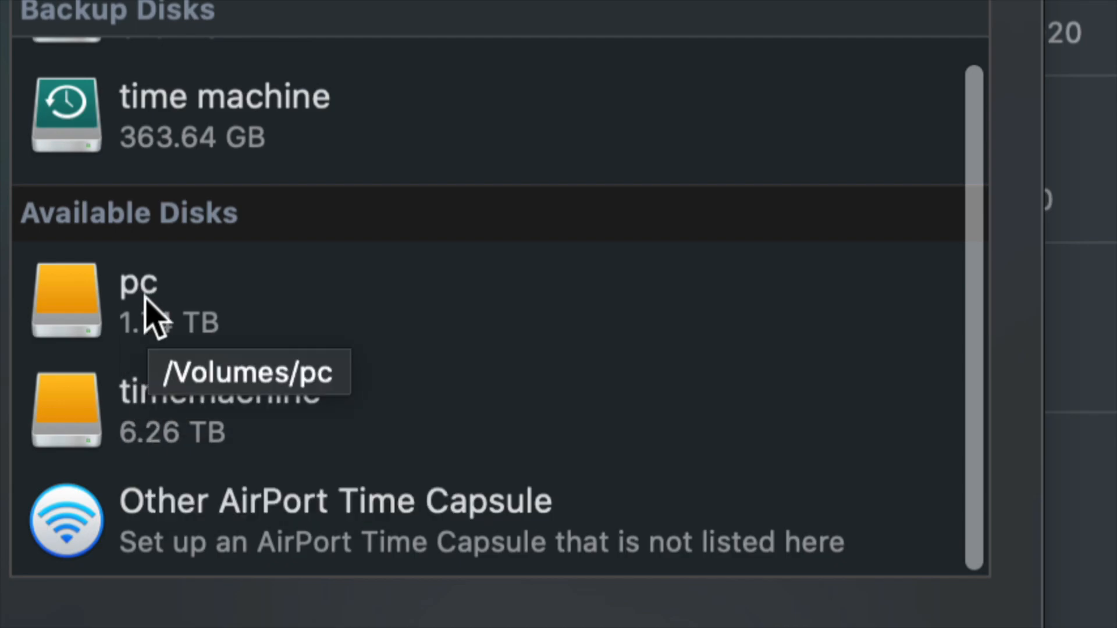
left_click(211, 403)
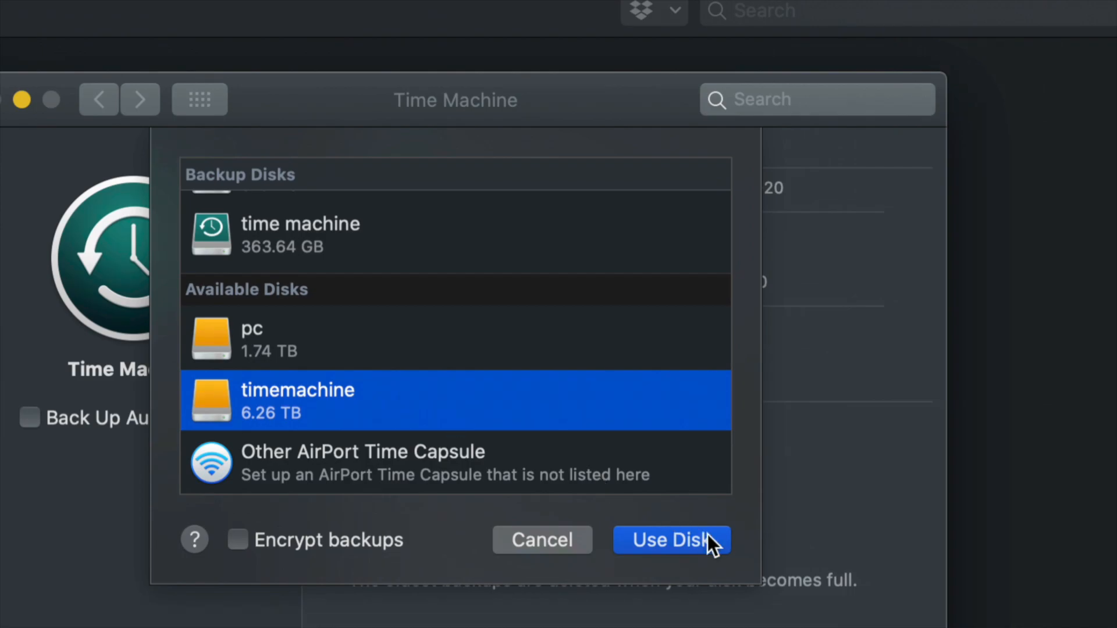
left_click(657, 536)
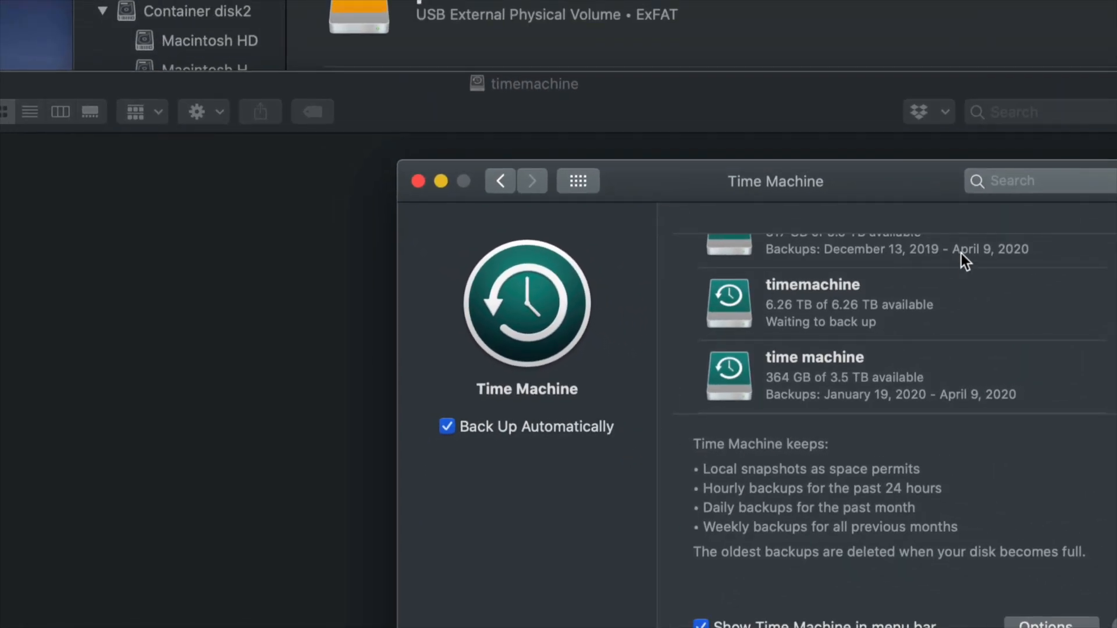
Check the Time Machine status options and reposition the Time Machine preferences window over the Finder window.
left_click_drag(878, 198, 660, 131)
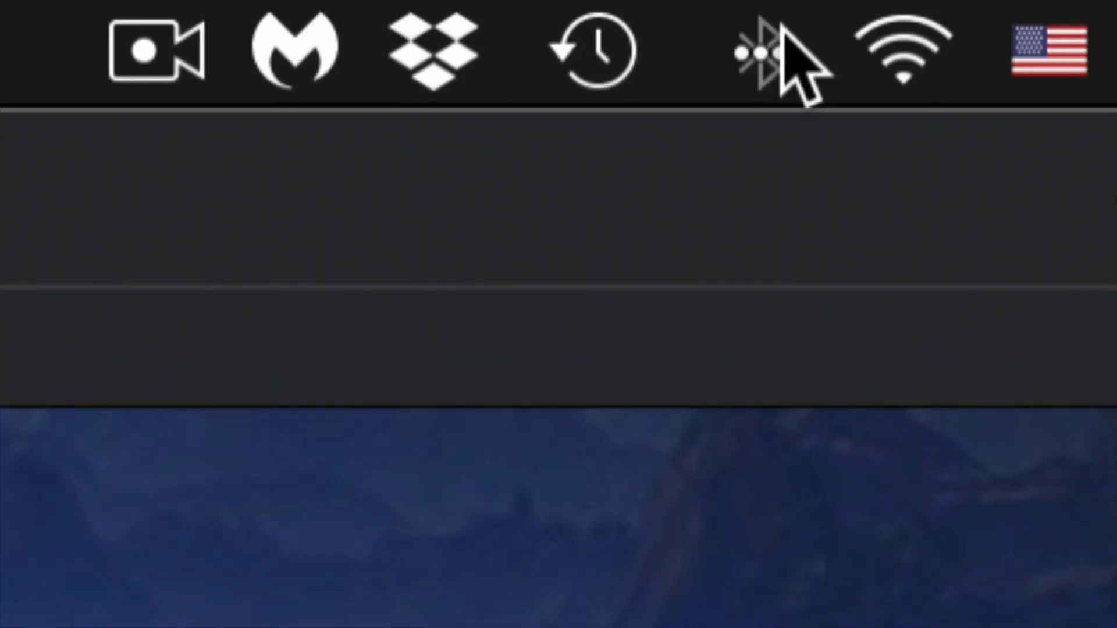
left_click(587, 70)
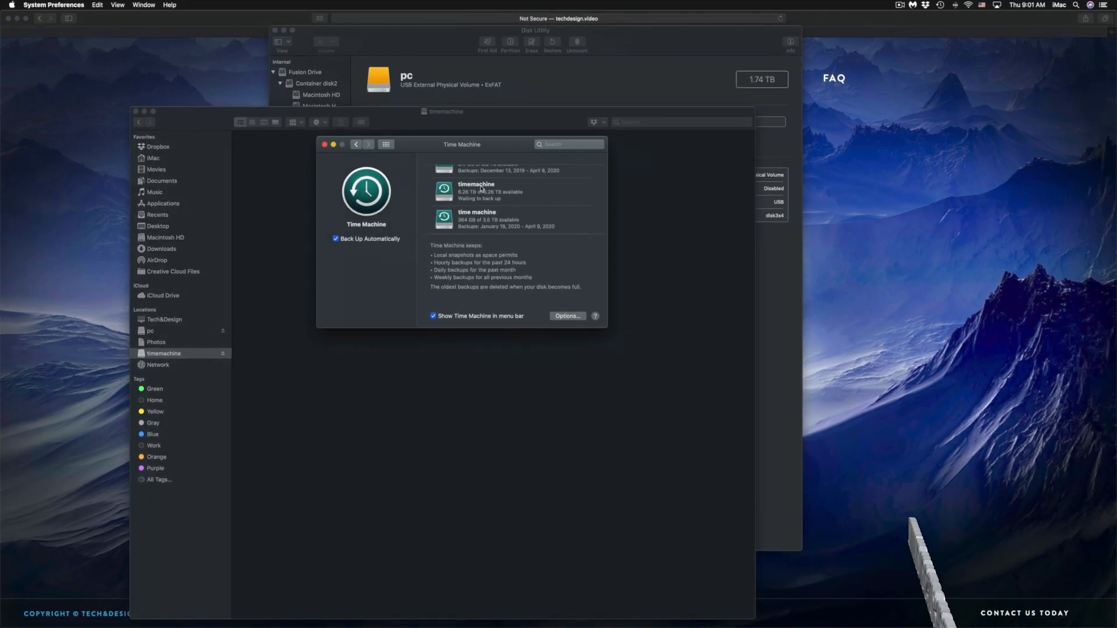
left_click_drag(476, 149, 615, 206)
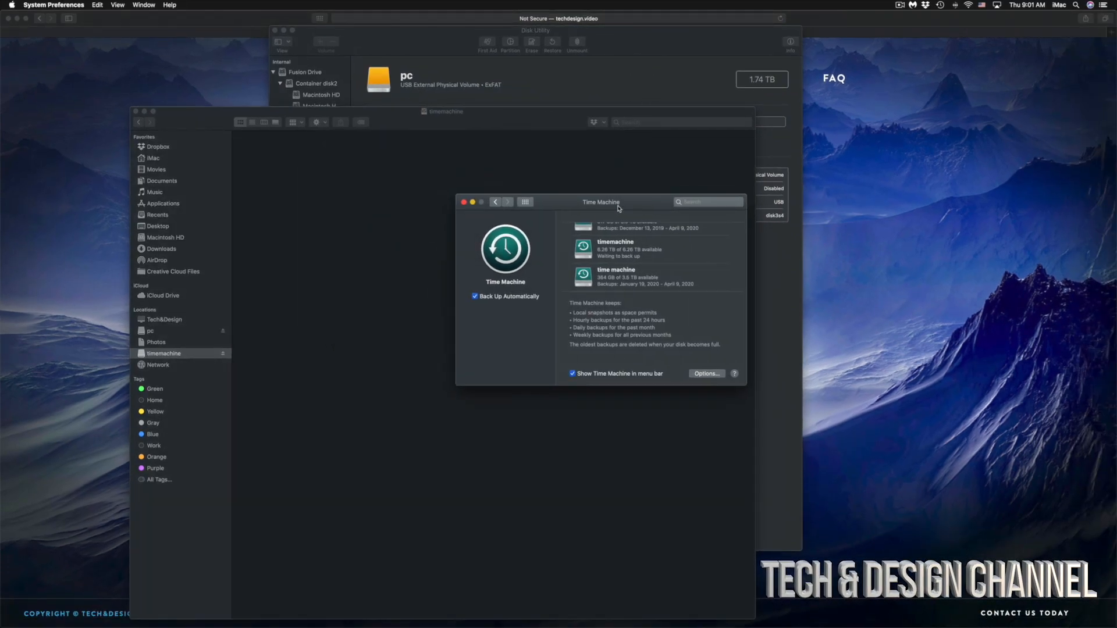
Switch to Disk Utility to view the pc volume, and switch to the Tech & Design website in Safari.
left_click(617, 49)
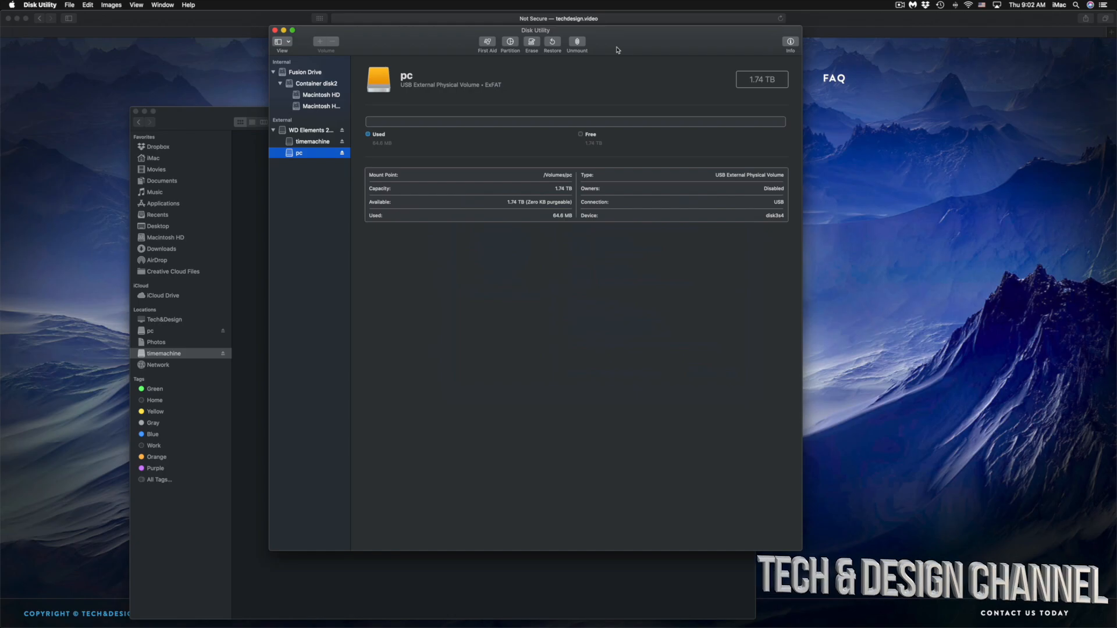
left_click(959, 156)
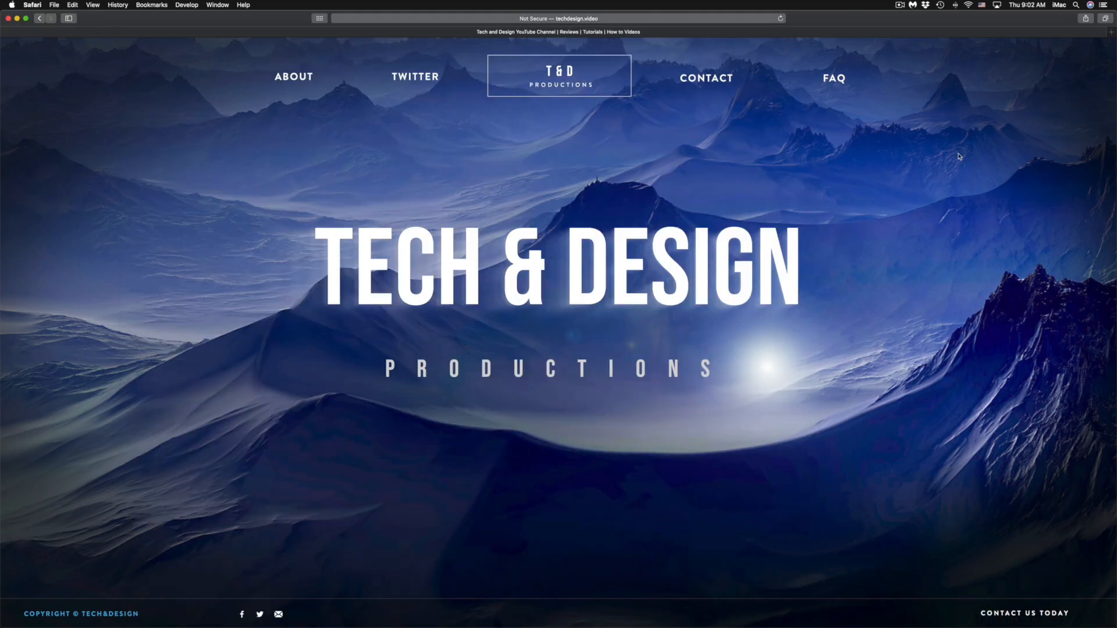